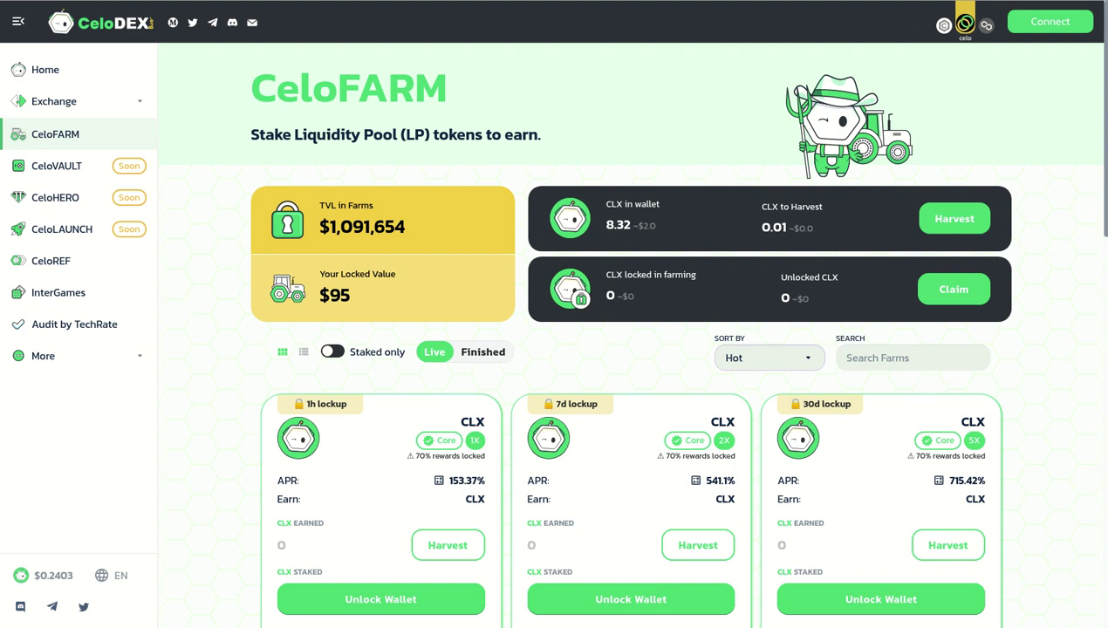
- Open the celo.org website in a new browser tab
{"action": "key", "text": "ctrl+t"}
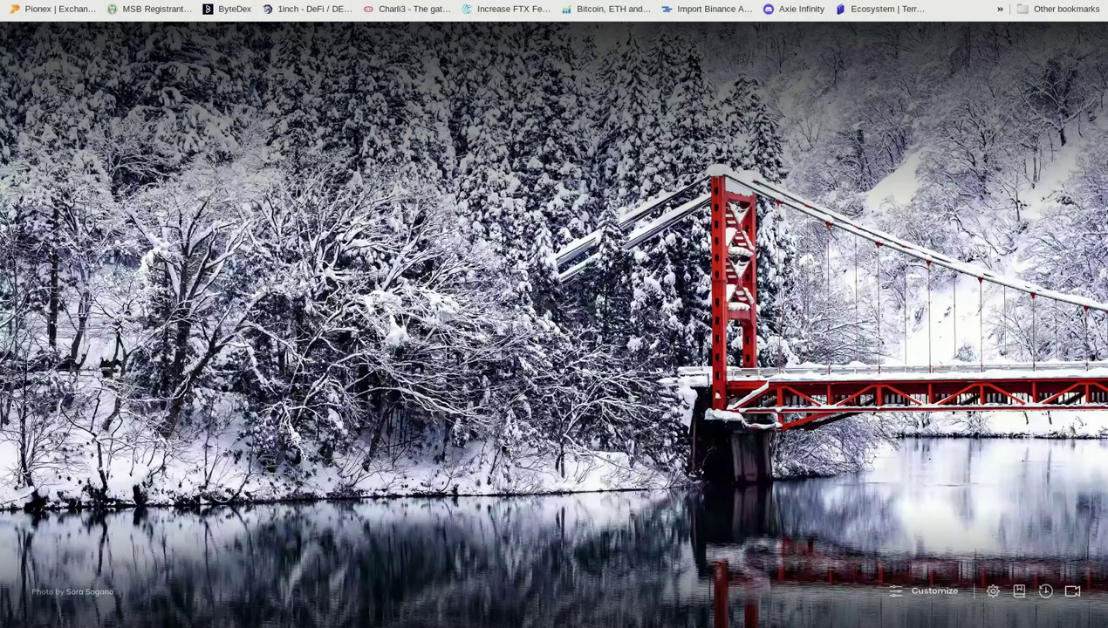
{"action": "type", "text": "celo"}
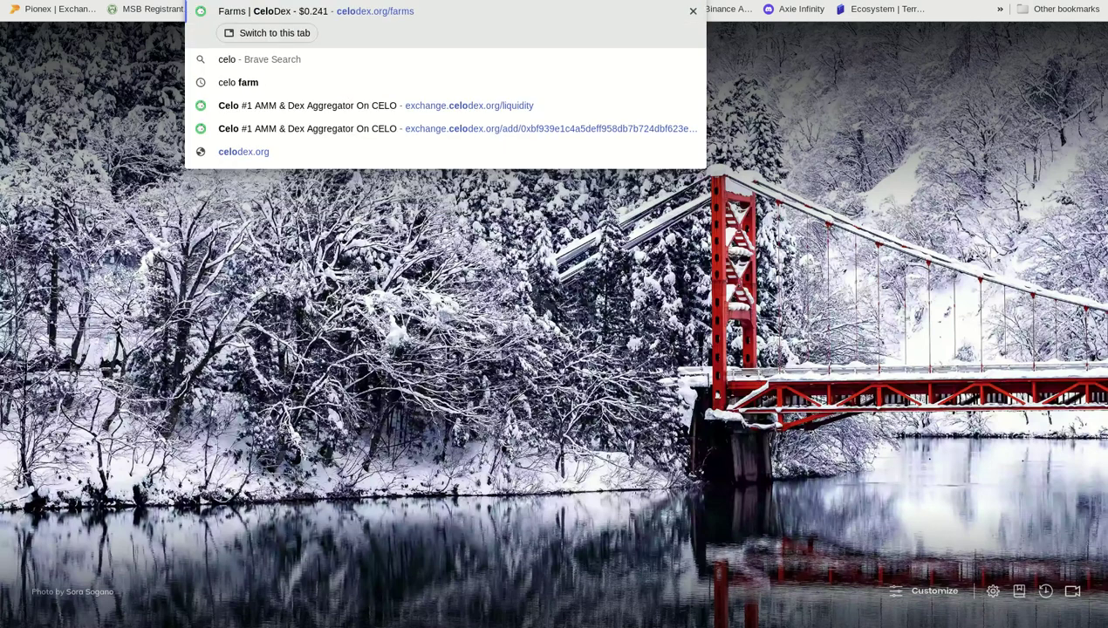
{"action": "type", "text": " e"}
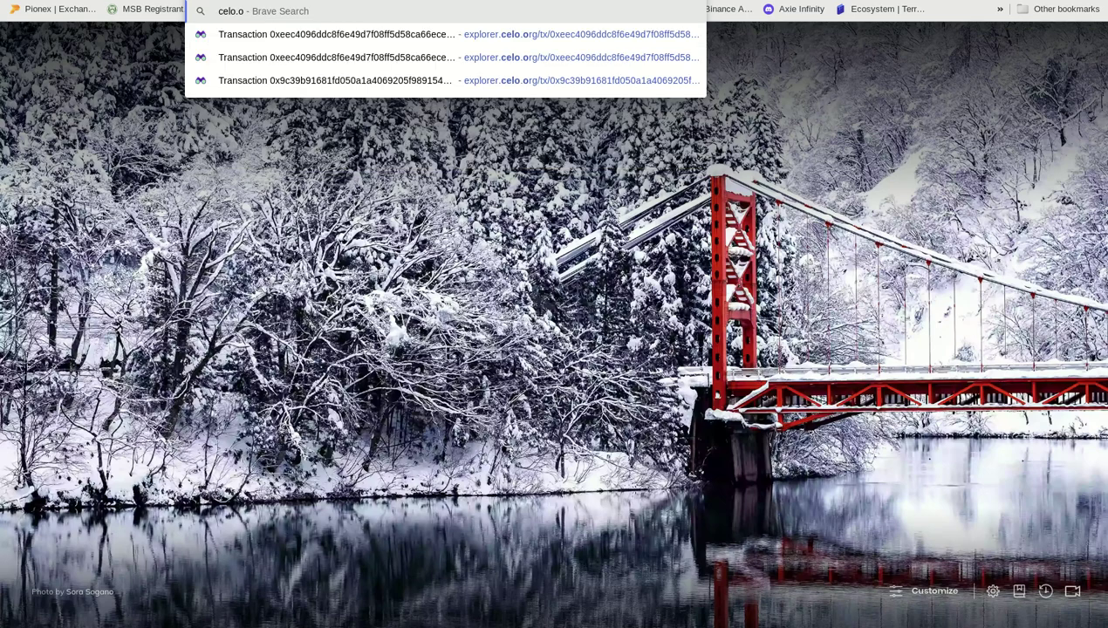
{"action": "key", "text": "Return"}
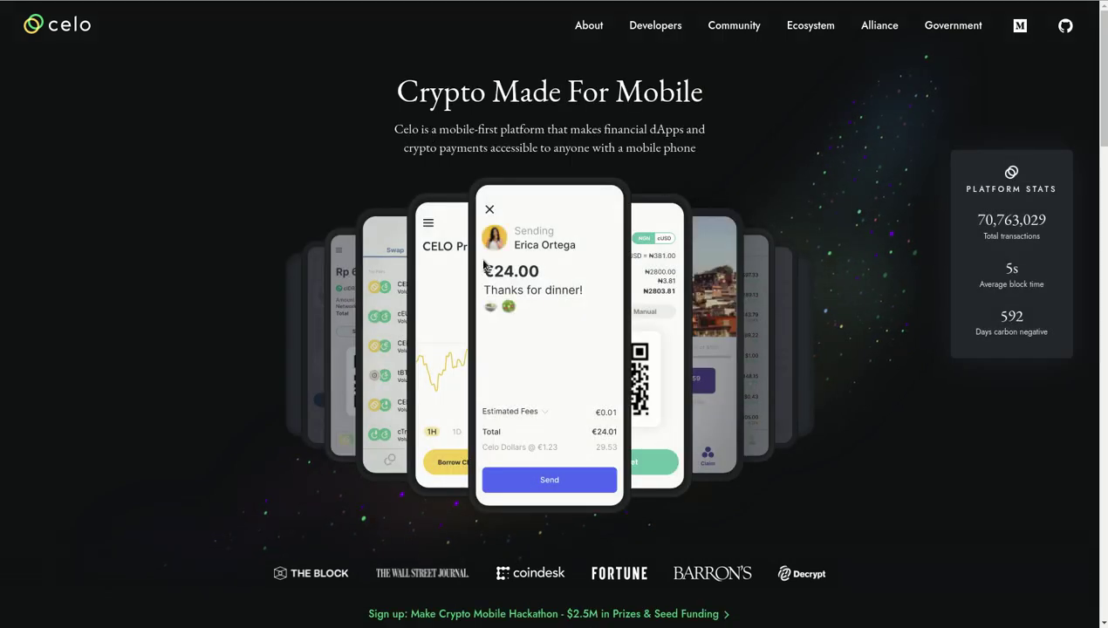
- Look through the Celo homepage down to its footer and back, allowing activity tracking on the site
{"action": "scroll", "coordinate": [197, 250], "scroll_direction": "down", "scroll_amount": 2}
{"action": "scroll", "coordinate": [197, 250], "scroll_direction": "down", "scroll_amount": 4}
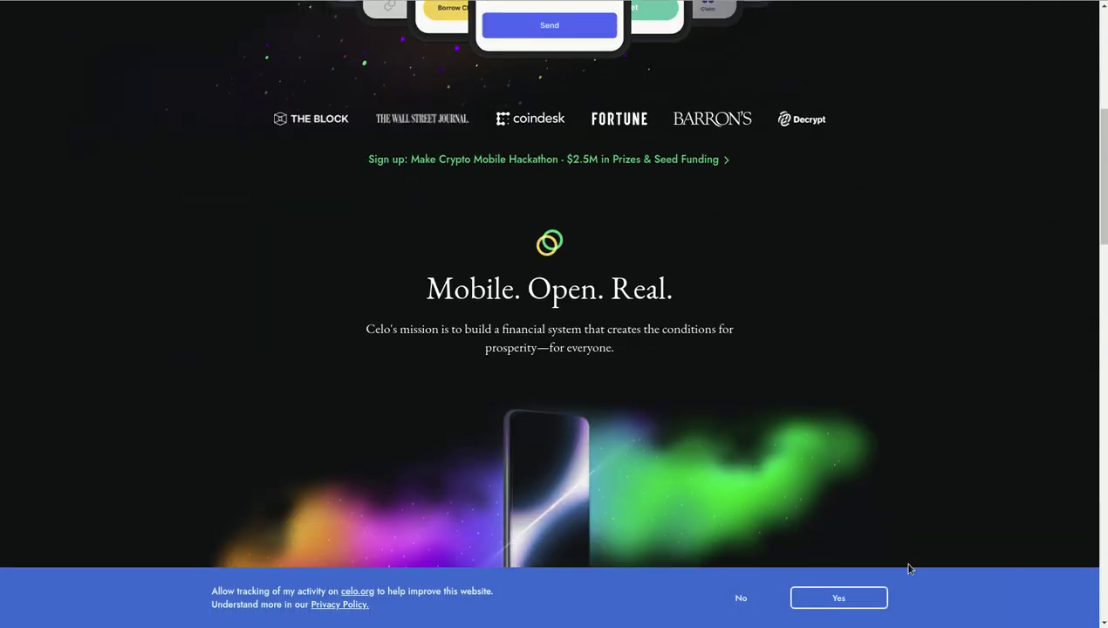
{"action": "left_click", "coordinate": [821, 598]}
{"action": "scroll", "coordinate": [344, 266], "scroll_direction": "down", "scroll_amount": 8}
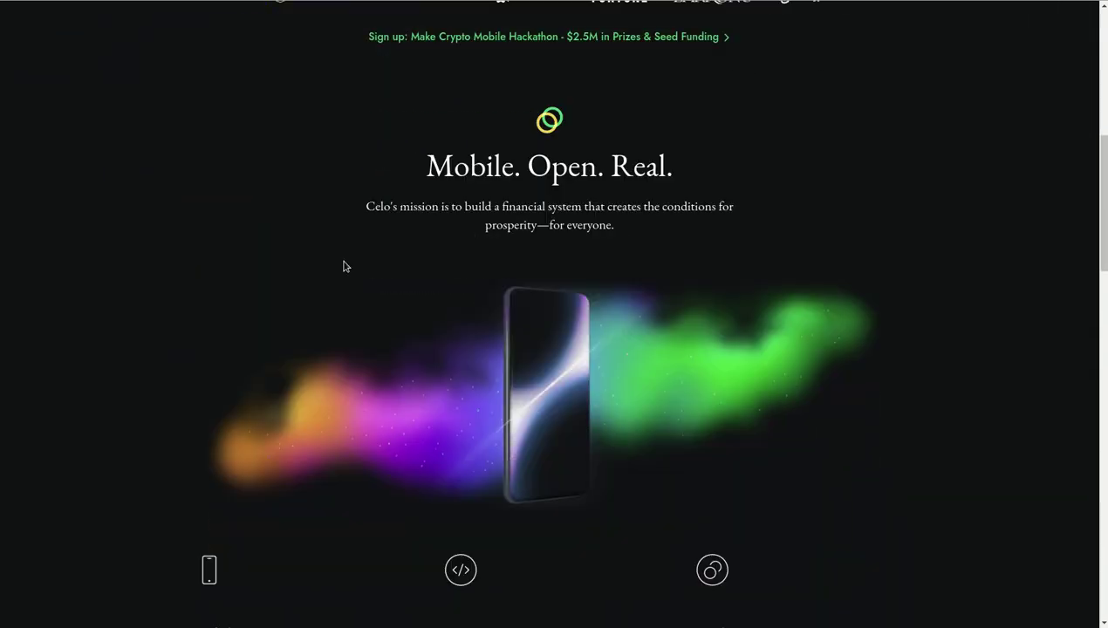
{"action": "scroll", "coordinate": [453, 415], "scroll_direction": "down", "scroll_amount": 7}
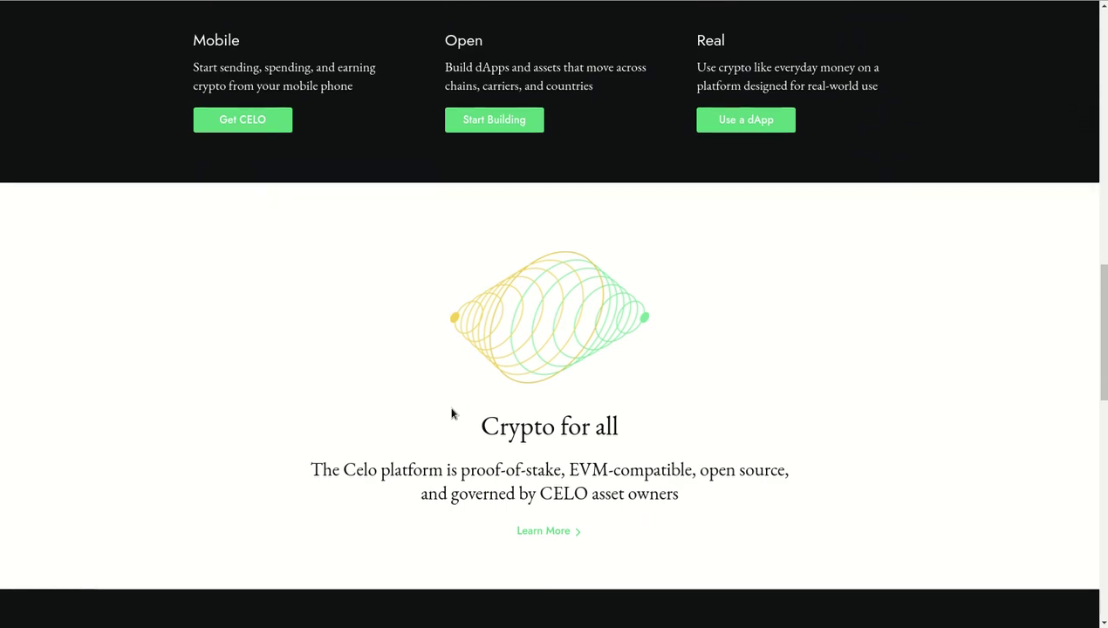
{"action": "scroll", "coordinate": [809, 388], "scroll_direction": "down", "scroll_amount": 5}
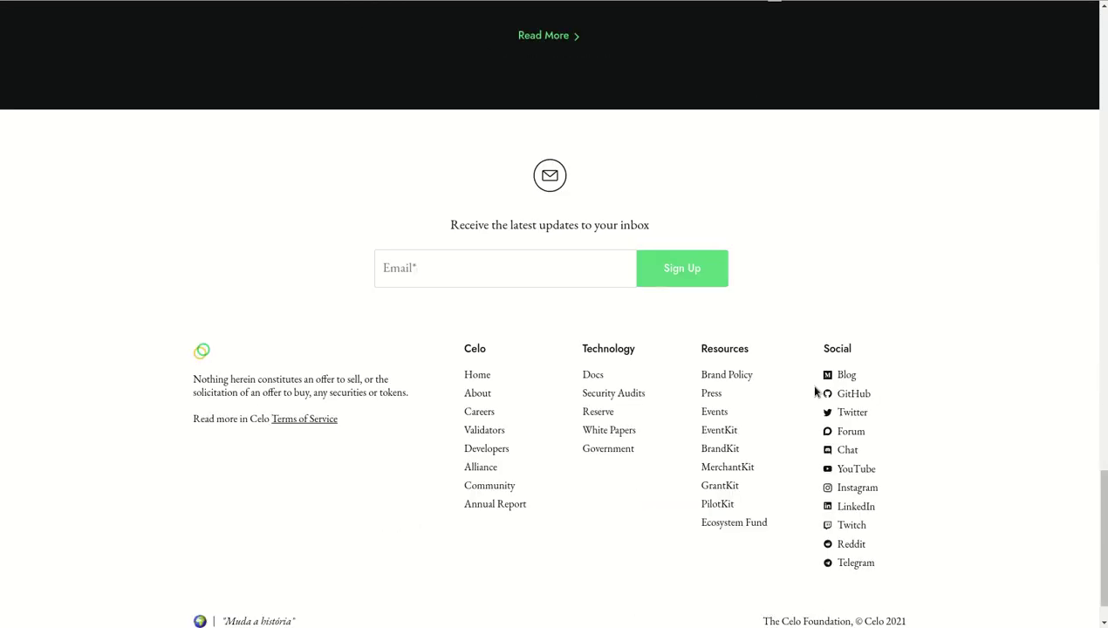
{"action": "scroll", "coordinate": [817, 391], "scroll_direction": "up", "scroll_amount": 5}
{"action": "scroll", "coordinate": [817, 392], "scroll_direction": "up", "scroll_amount": 20}
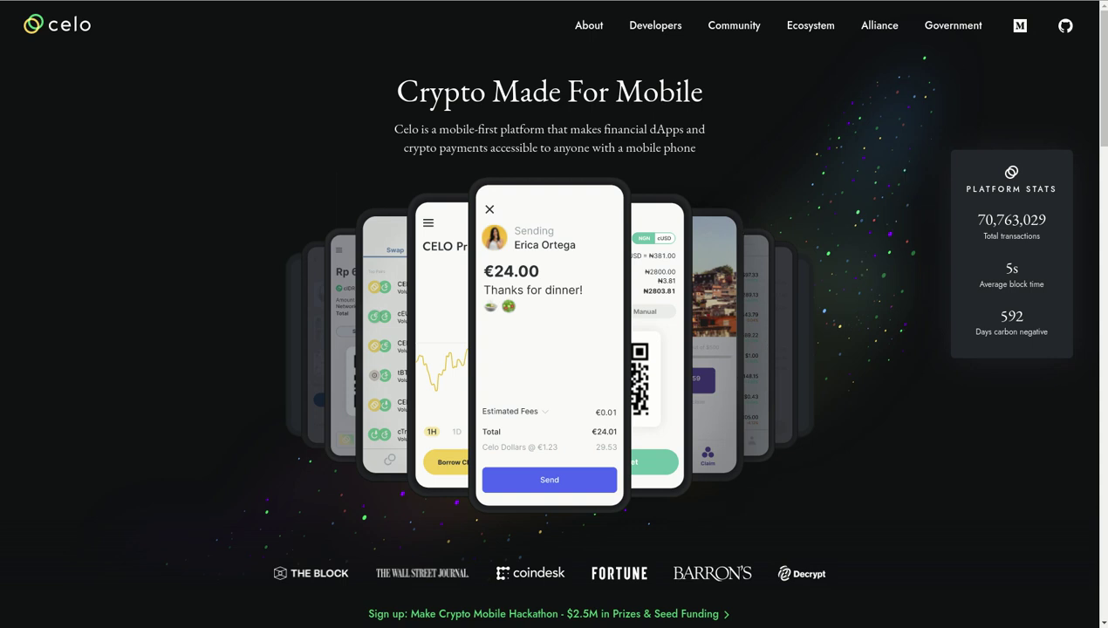
- Open CoinMarketCap in a new tab and bring up the Celo coin page by searching for "celo"
{"action": "key", "text": "ctrl+t"}
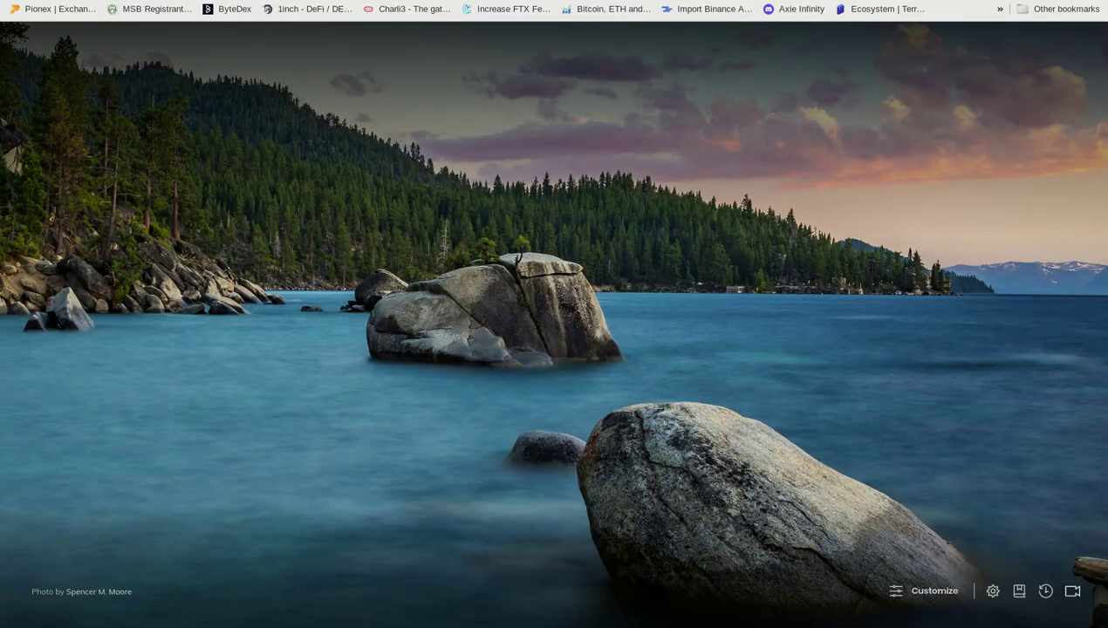
{"action": "type", "text": "coin"}
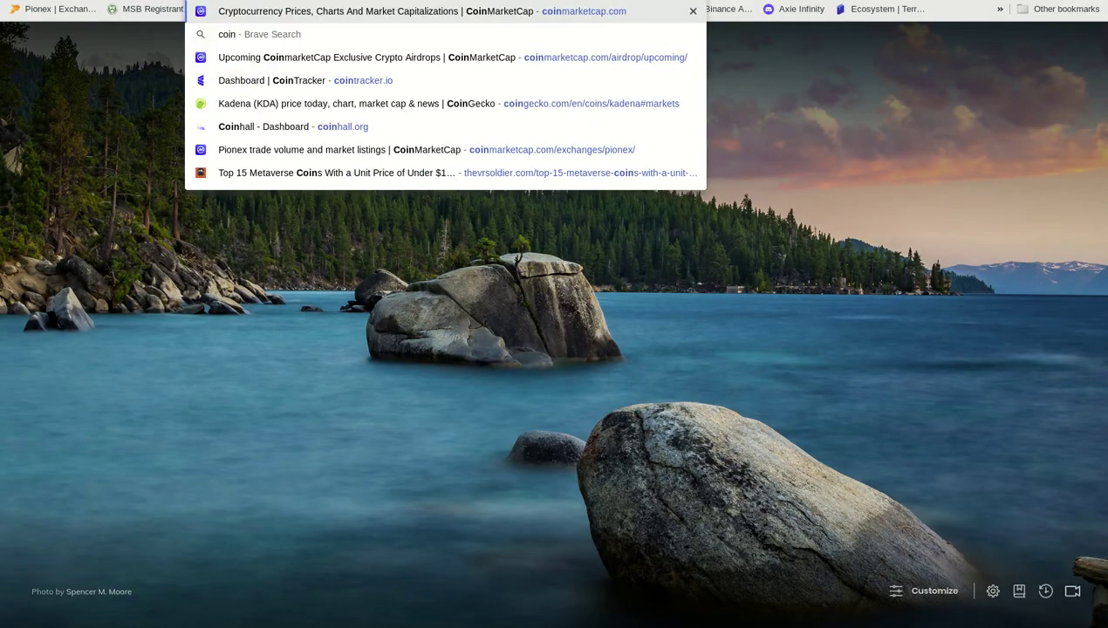
{"action": "key", "text": "Right"}
{"action": "key", "text": "Return"}
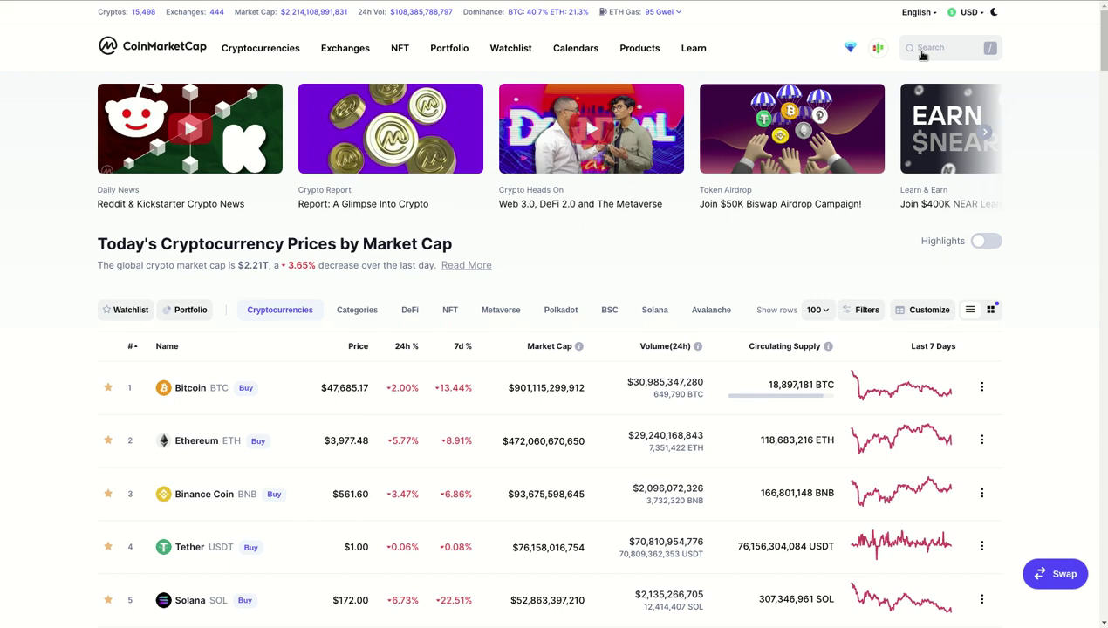
{"action": "left_click", "coordinate": [923, 50]}
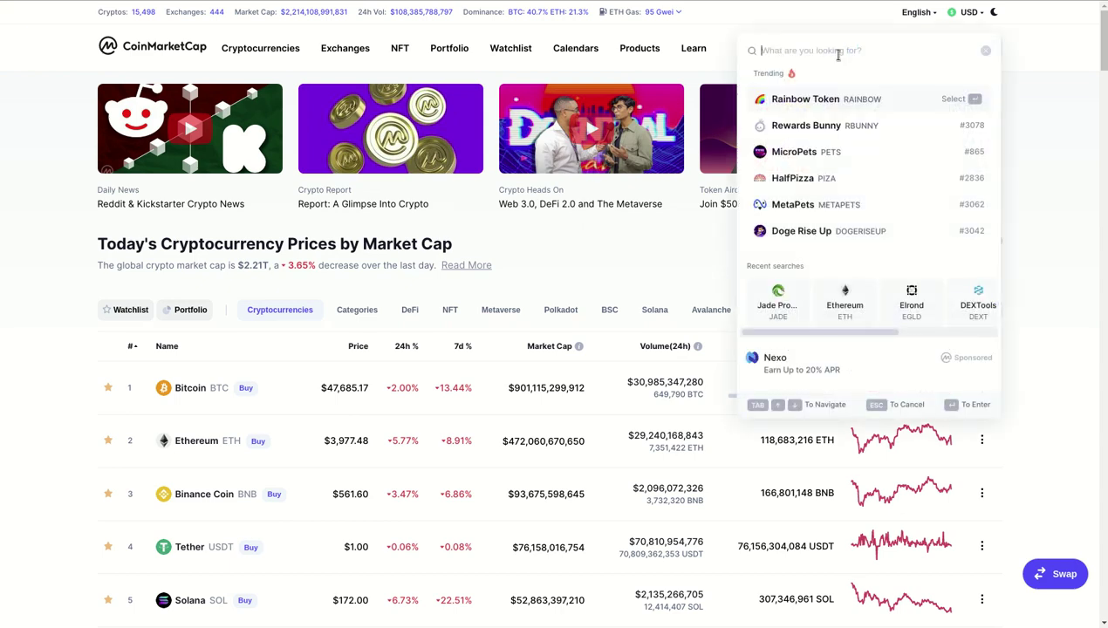
{"action": "type", "text": "celo"}
{"action": "key", "text": "Return"}
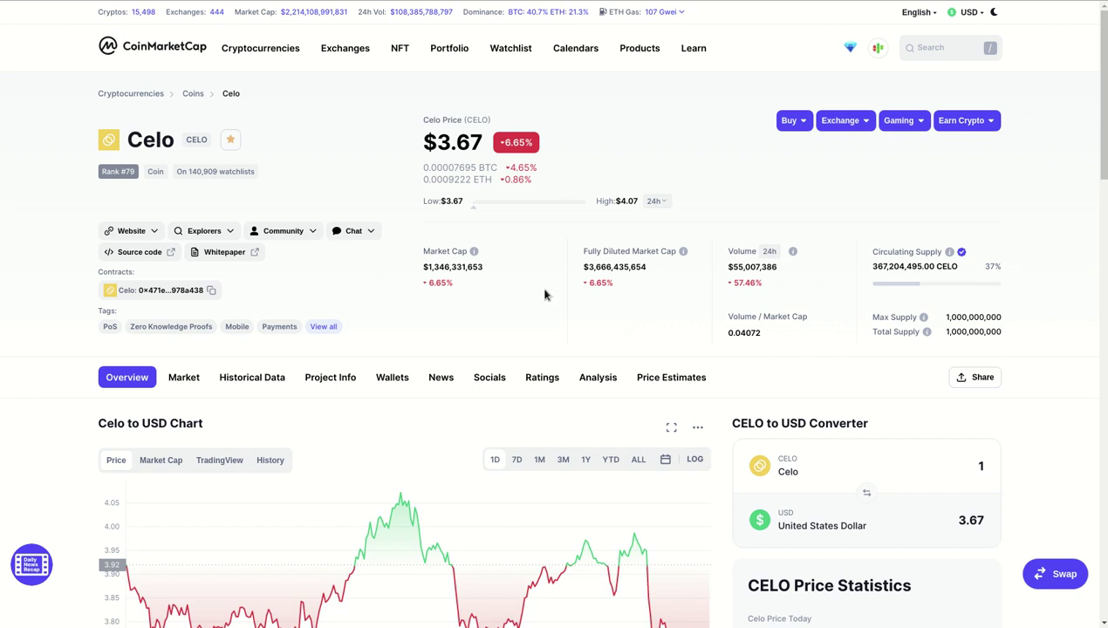
- Examine Celo's market cap, its TradingView price chart and its price statistics on the coin page
{"action": "left_click_drag", "start_coordinate": [488, 273], "coordinate": [425, 271]}
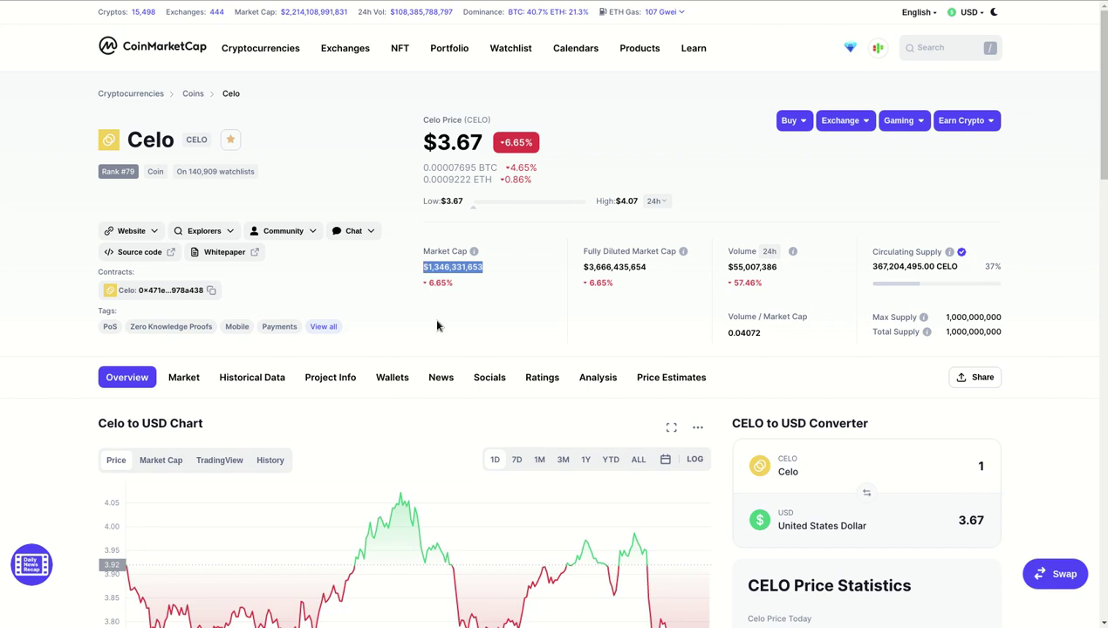
{"action": "scroll", "coordinate": [438, 324], "scroll_direction": "down", "scroll_amount": 2}
{"action": "left_click", "coordinate": [220, 286]}
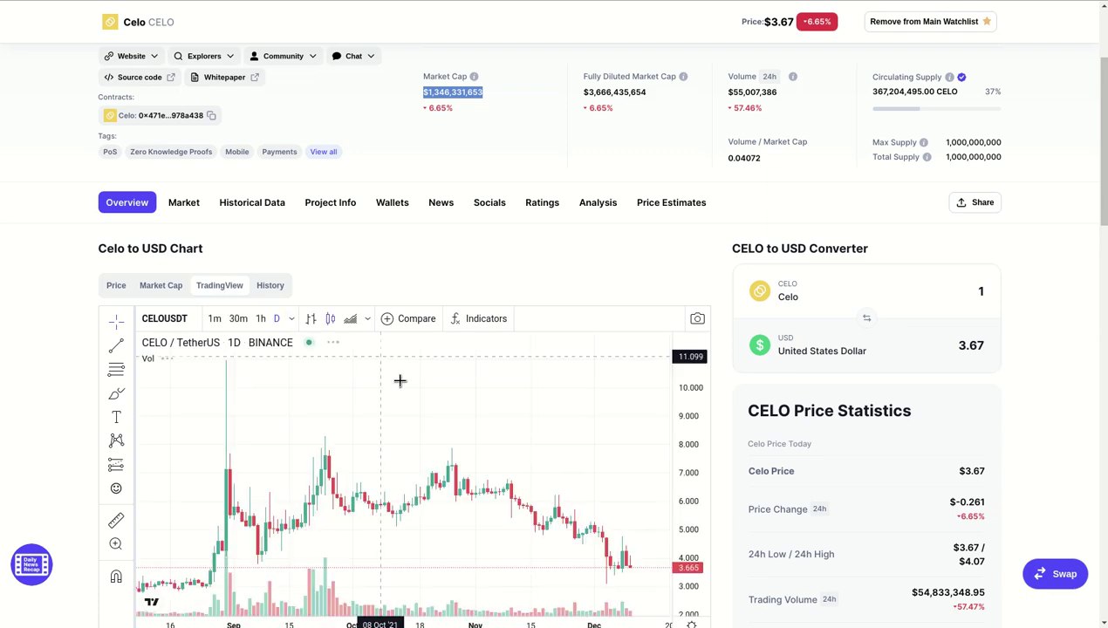
{"action": "scroll", "coordinate": [1081, 219], "scroll_direction": "down", "scroll_amount": 3}
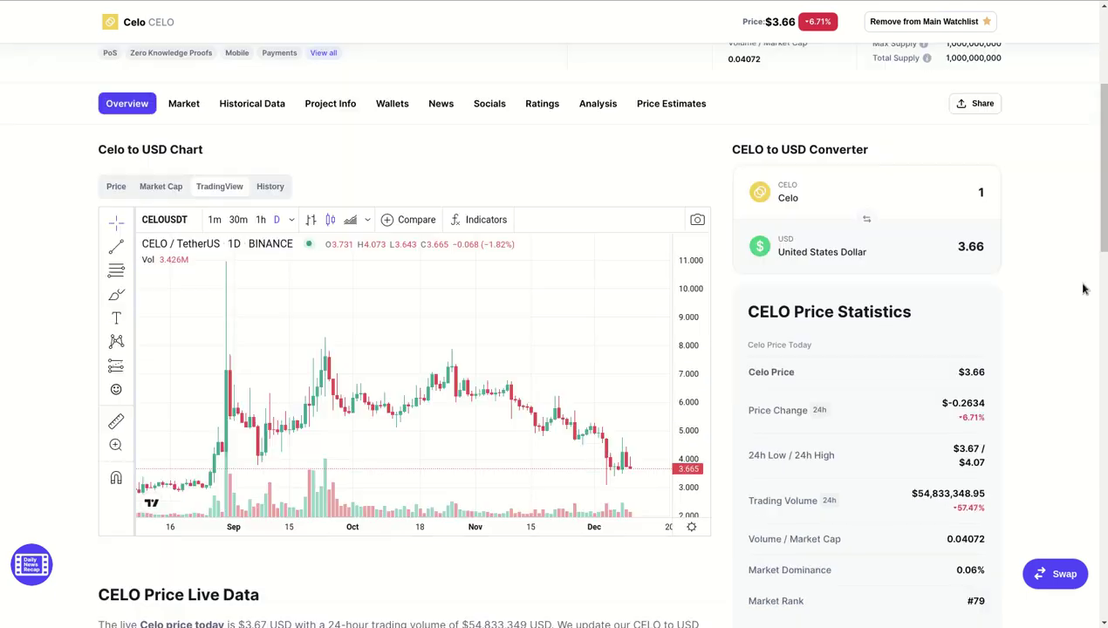
{"action": "scroll", "coordinate": [1081, 291], "scroll_direction": "up", "scroll_amount": 1}
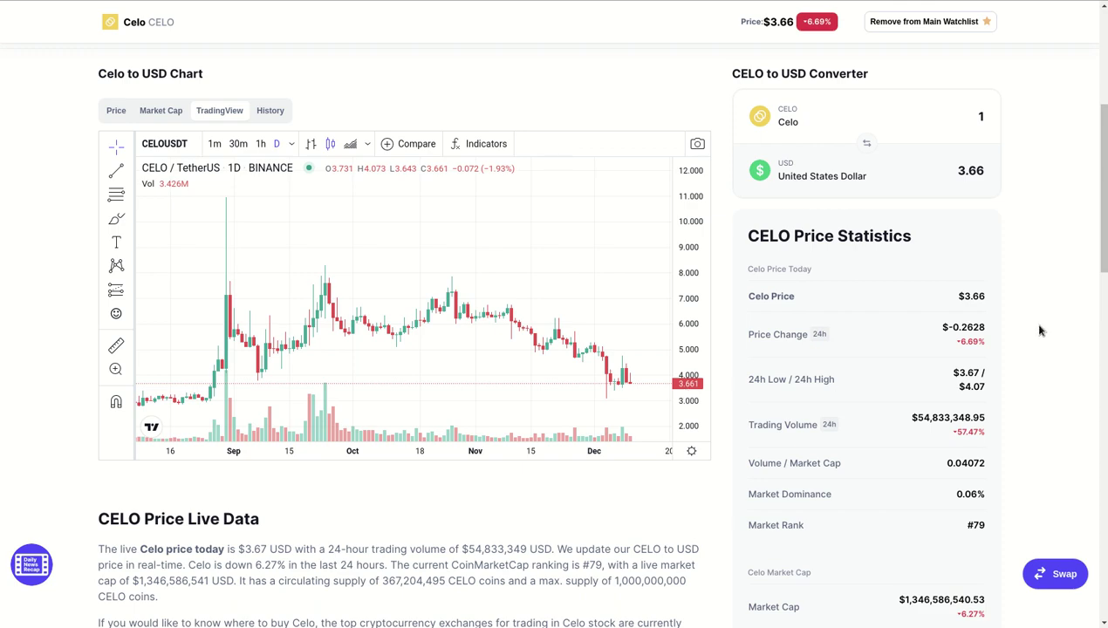
{"action": "scroll", "coordinate": [1040, 330], "scroll_direction": "up", "scroll_amount": 4}
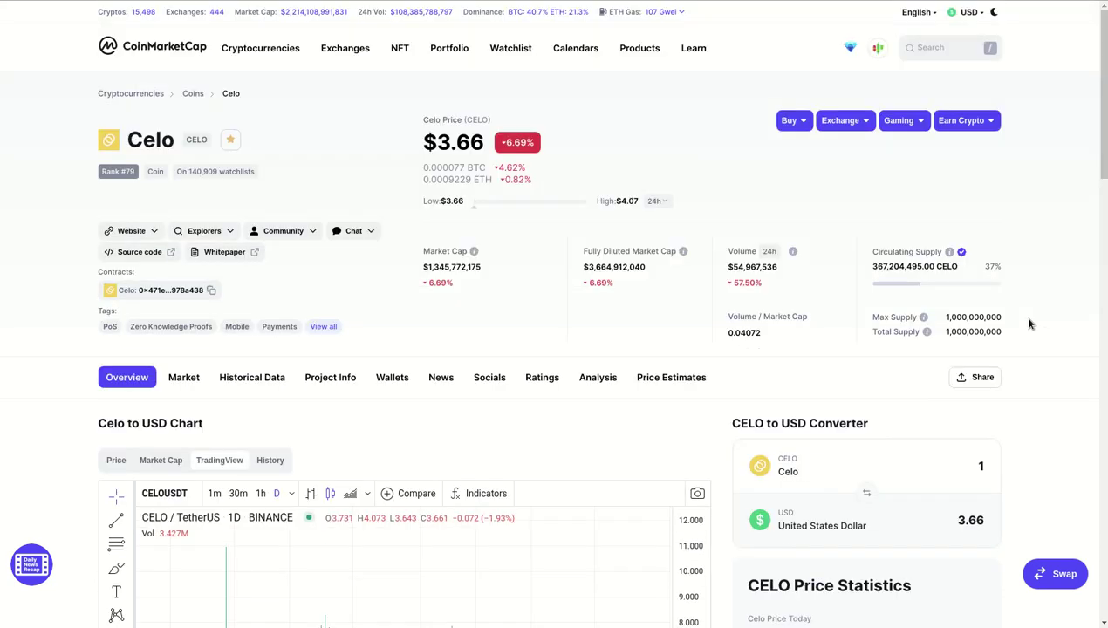
{"action": "left_click", "coordinate": [115, 231]}
{"action": "left_click", "coordinate": [211, 291]}
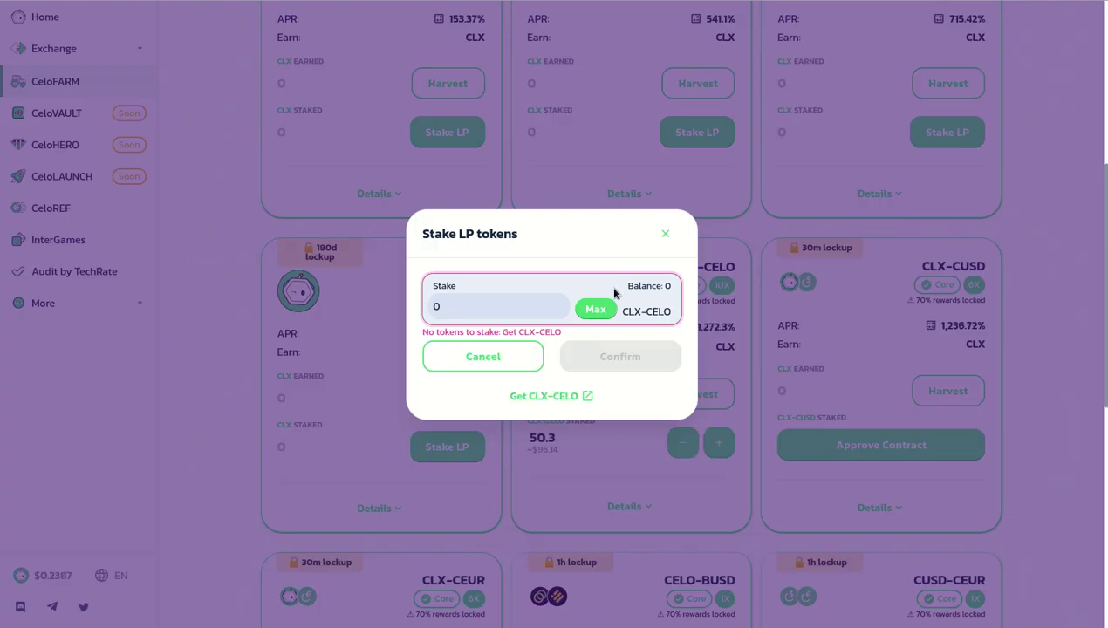
- Dismiss the CLX-CELO Stake LP tokens dialog on CeloFARM and log out of the connected wallet
{"action": "left_click", "coordinate": [668, 232]}
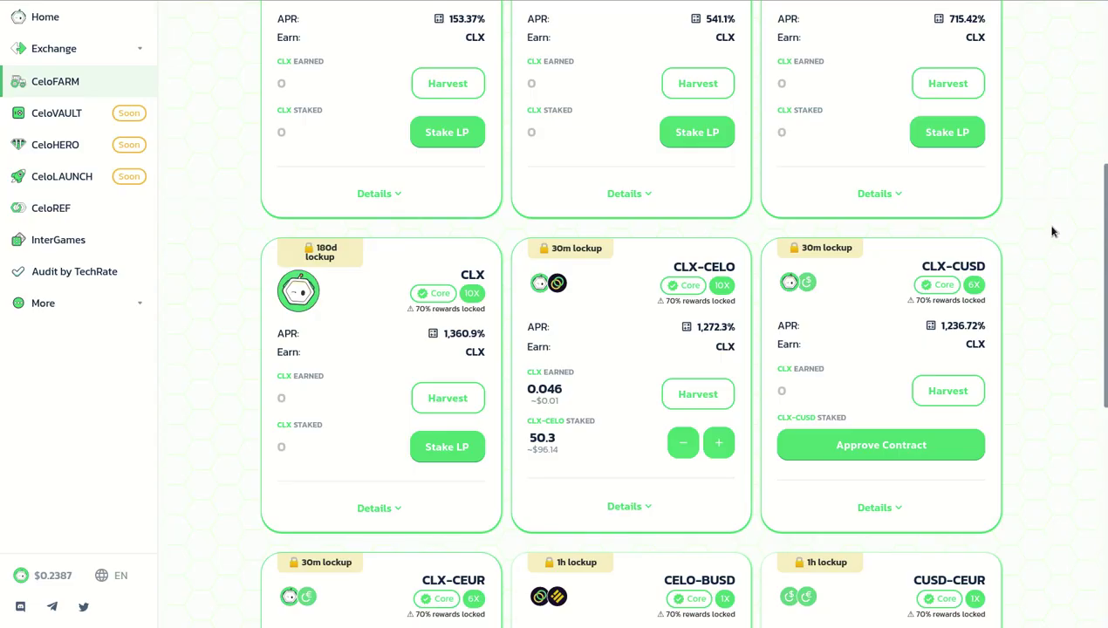
{"action": "scroll", "coordinate": [1051, 231], "scroll_direction": "up", "scroll_amount": 2}
{"action": "scroll", "coordinate": [1051, 232], "scroll_direction": "up", "scroll_amount": 3}
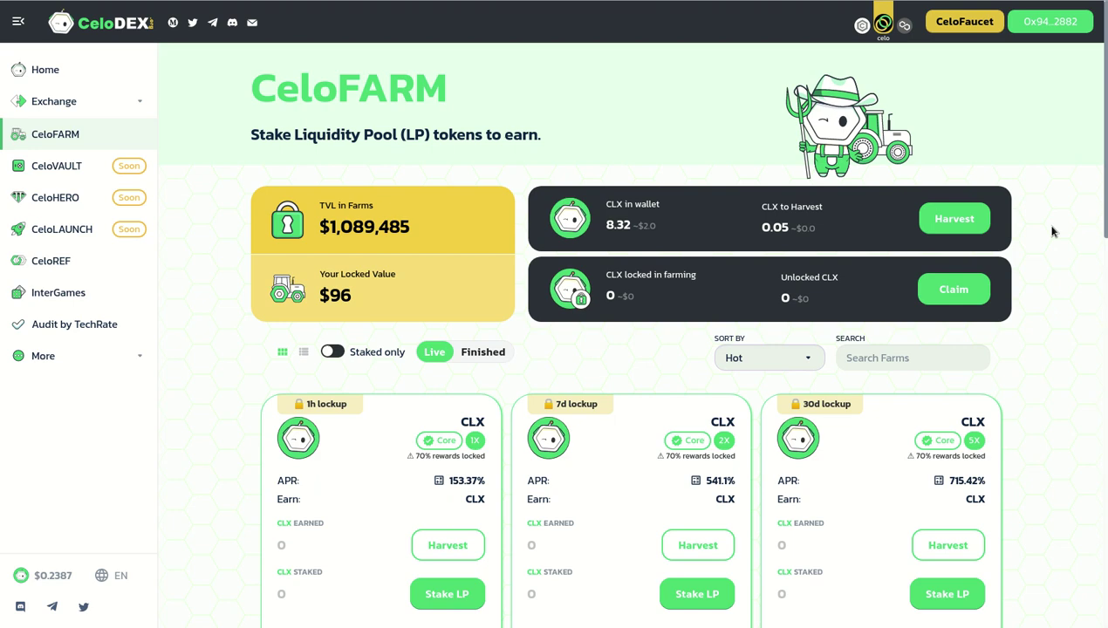
{"action": "left_click", "coordinate": [1054, 22]}
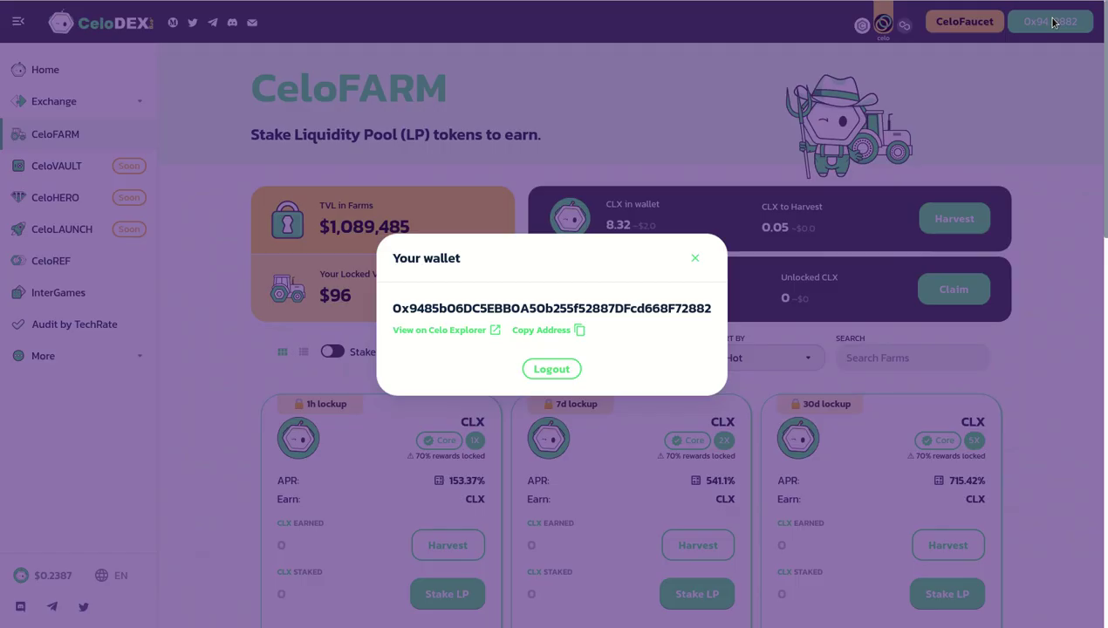
{"action": "left_click", "coordinate": [552, 369]}
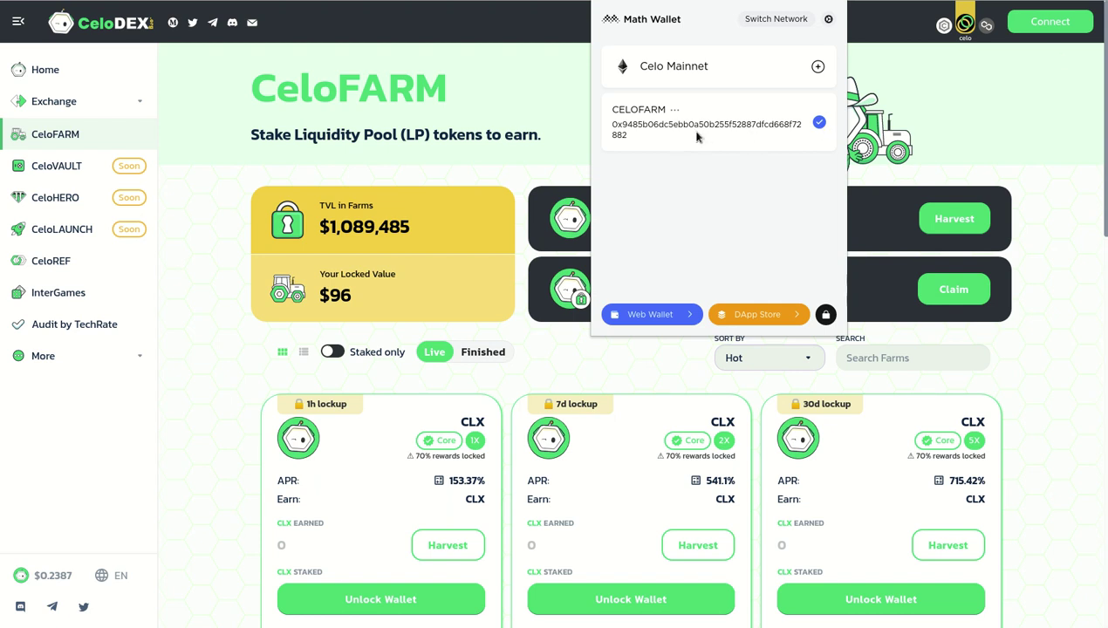
- Check the Math Wallet network list for Celo Mainnet, go back to the wallet overview and close the wallet
{"action": "left_click", "coordinate": [777, 18]}
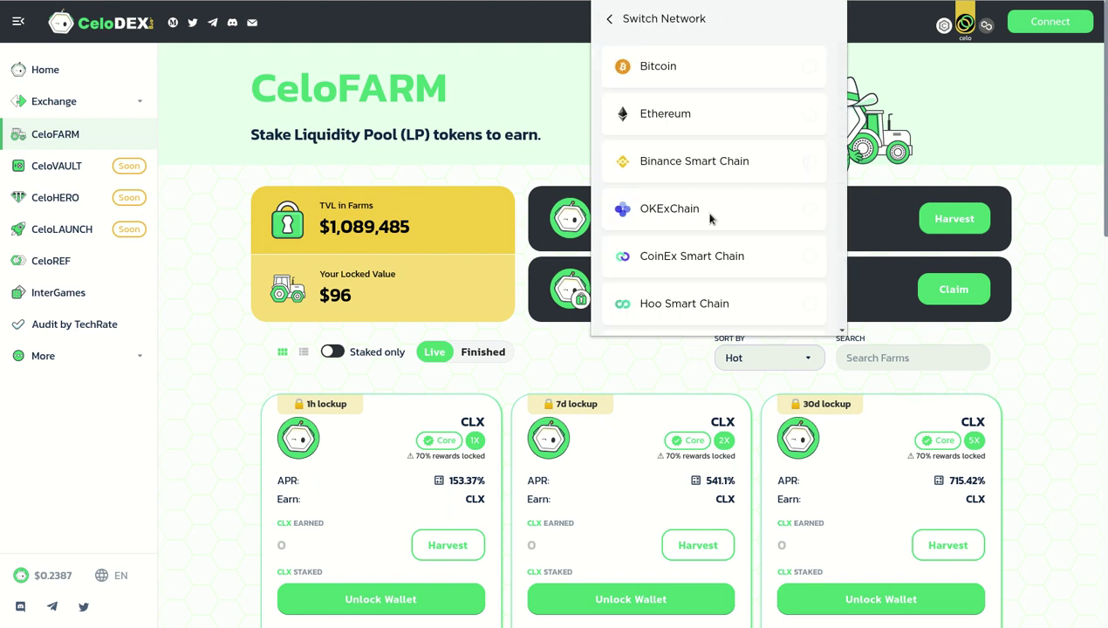
{"action": "scroll", "coordinate": [711, 191], "scroll_direction": "down", "scroll_amount": 5}
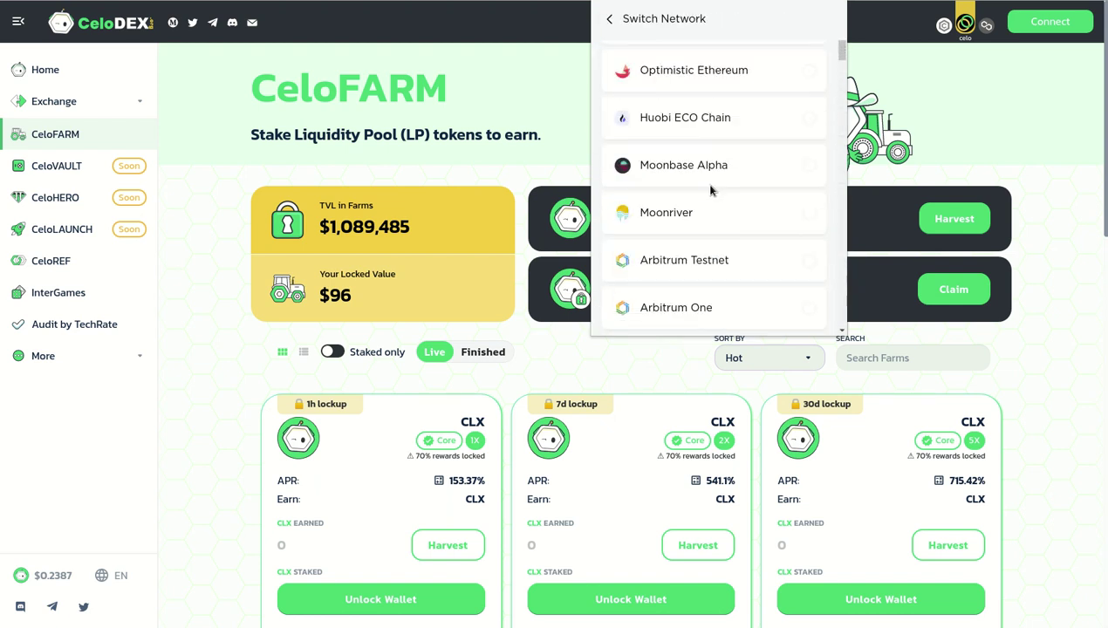
{"action": "scroll", "coordinate": [710, 191], "scroll_direction": "down", "scroll_amount": 5}
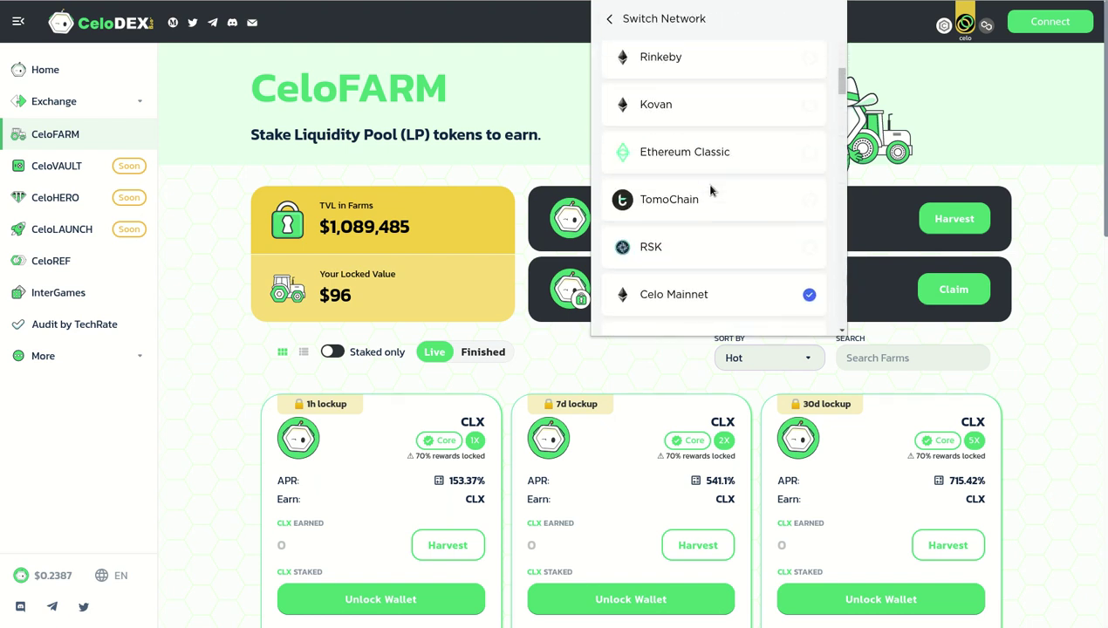
{"action": "scroll", "coordinate": [710, 192], "scroll_direction": "down", "scroll_amount": 2}
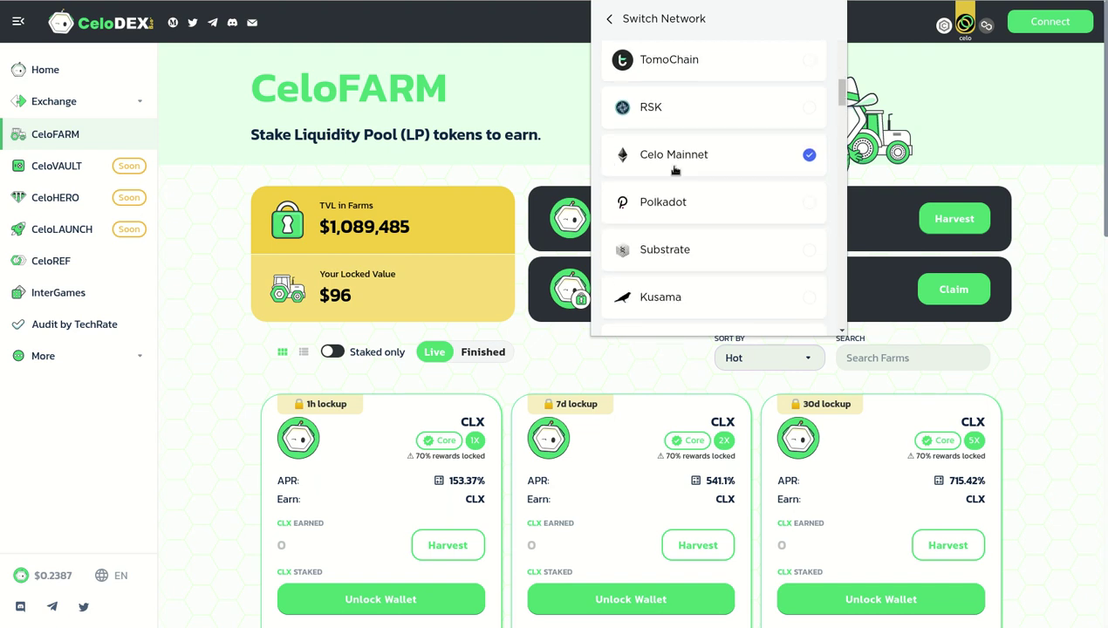
{"action": "scroll", "coordinate": [706, 190], "scroll_direction": "up", "scroll_amount": 10}
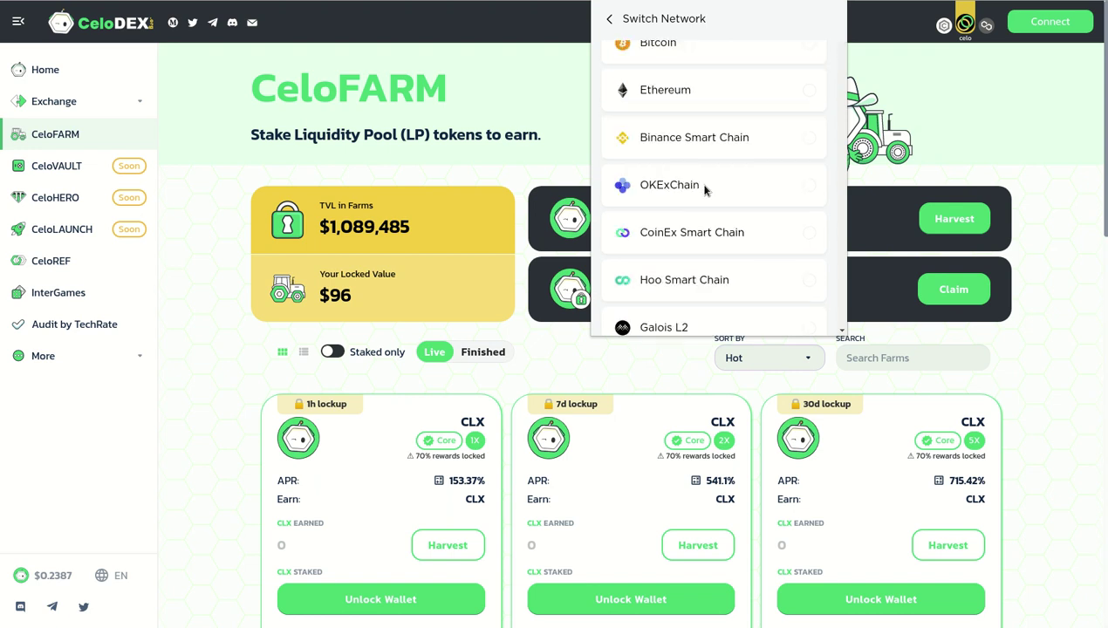
{"action": "left_click", "coordinate": [609, 18]}
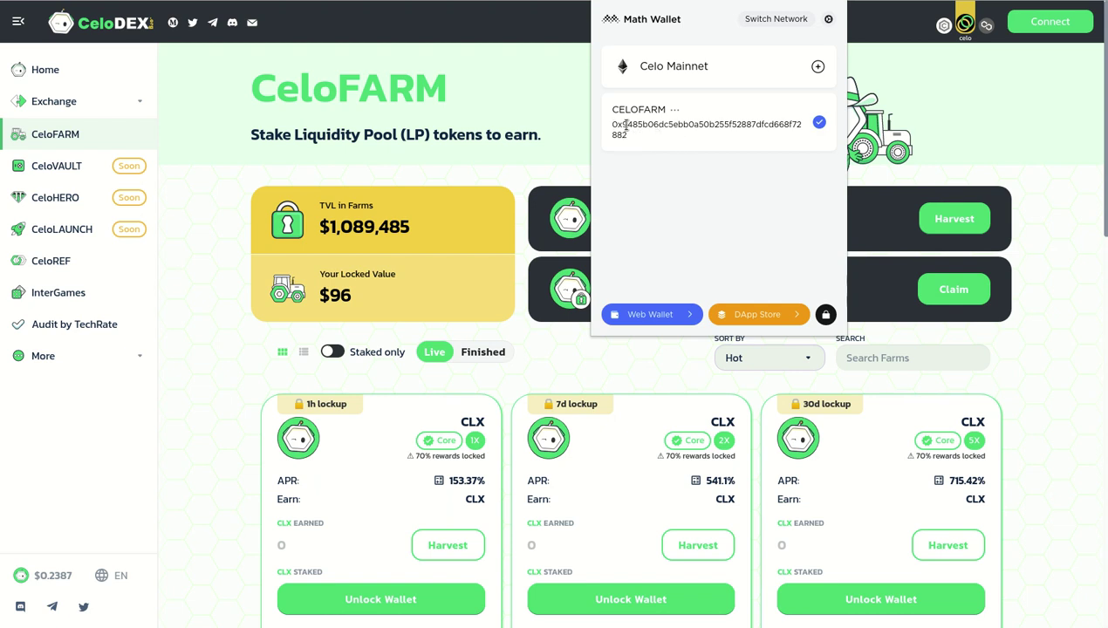
{"action": "left_click", "coordinate": [1076, 256]}
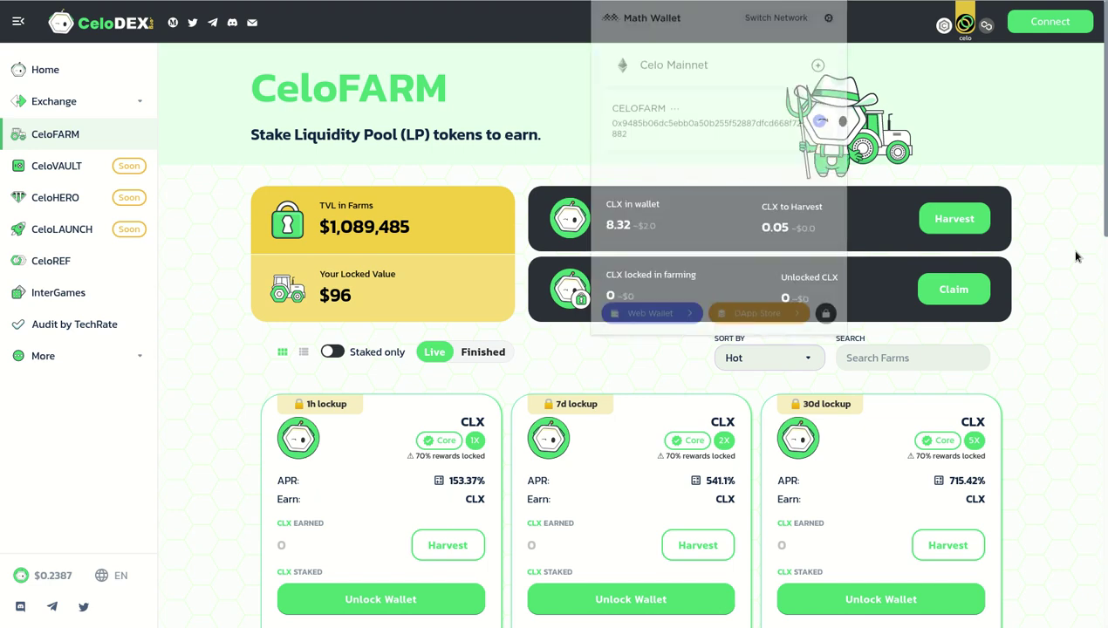
- Connect the wallet to CeloDEX using the Metamask option
{"action": "left_click", "coordinate": [1067, 23]}
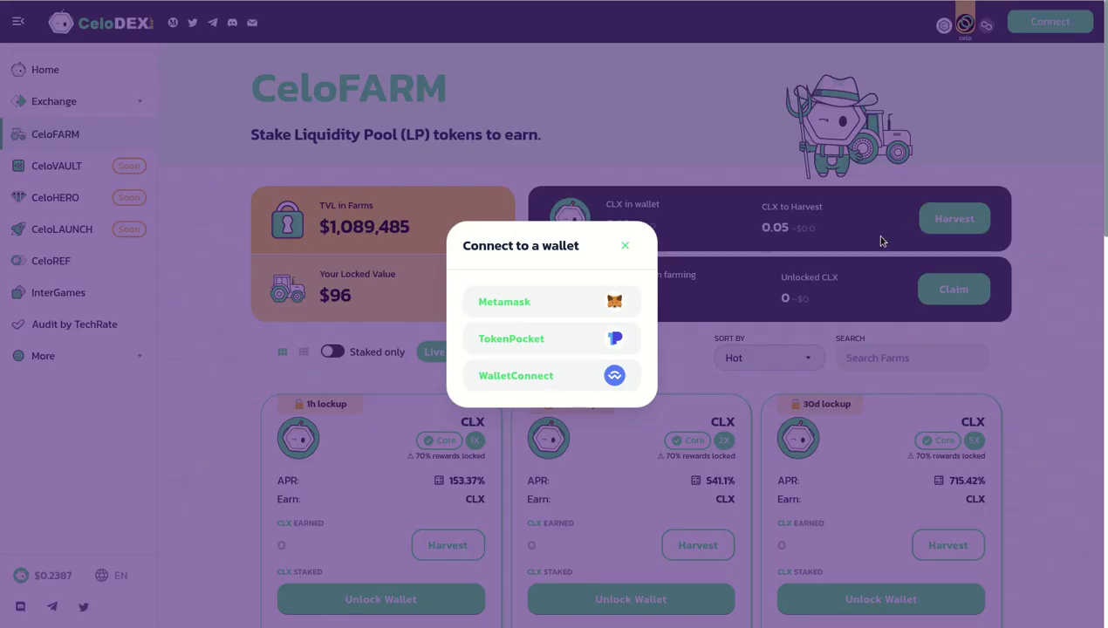
{"action": "left_click", "coordinate": [501, 302]}
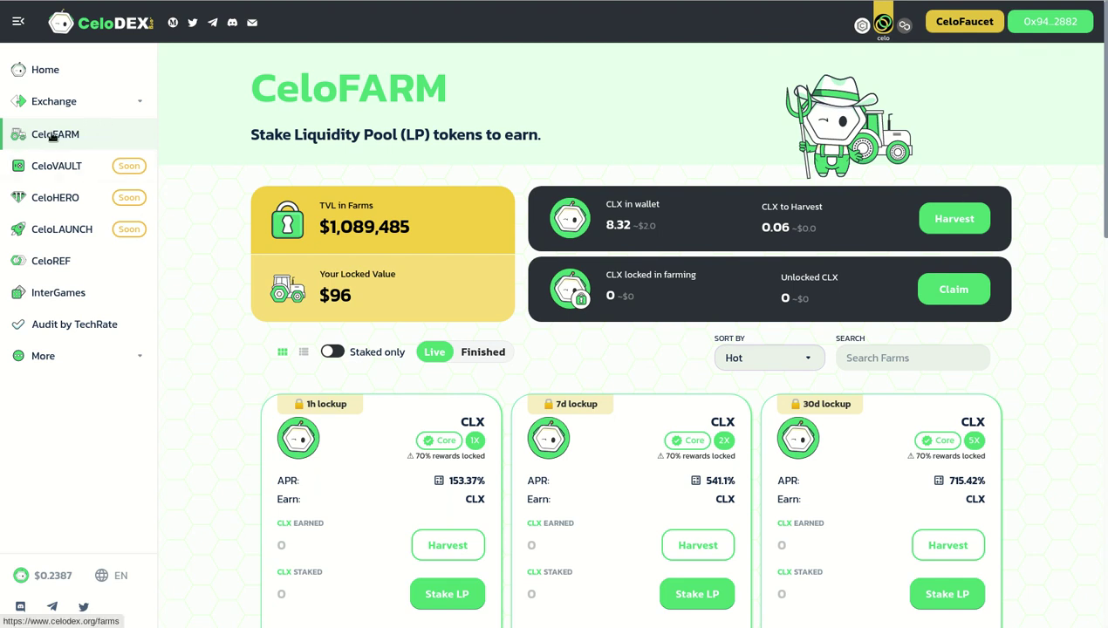
- Open the Swap page of the CeloDEX exchange
{"action": "left_click", "coordinate": [48, 103]}
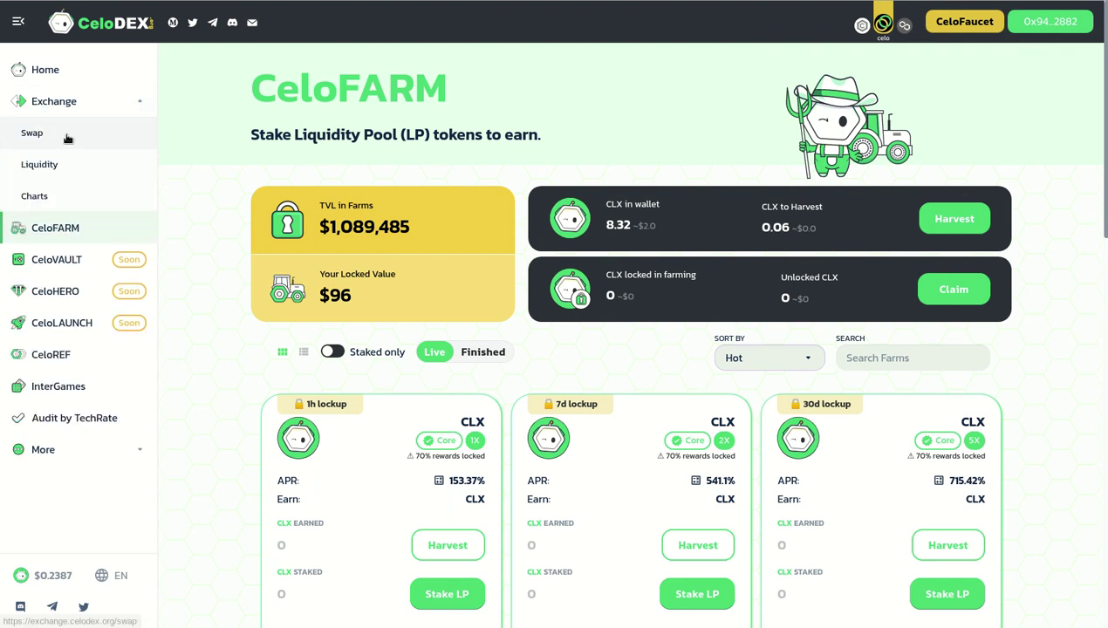
{"action": "left_click", "coordinate": [44, 137]}
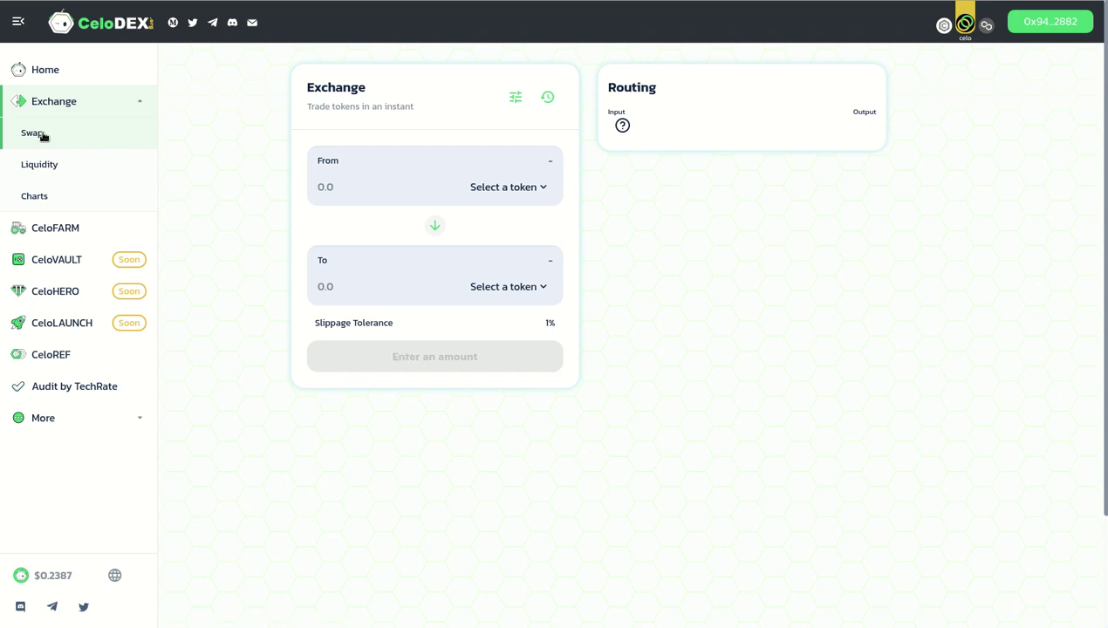
- Choose CELO as the token to swap from and set its amount to the maximum available balance
{"action": "left_click", "coordinate": [513, 187]}
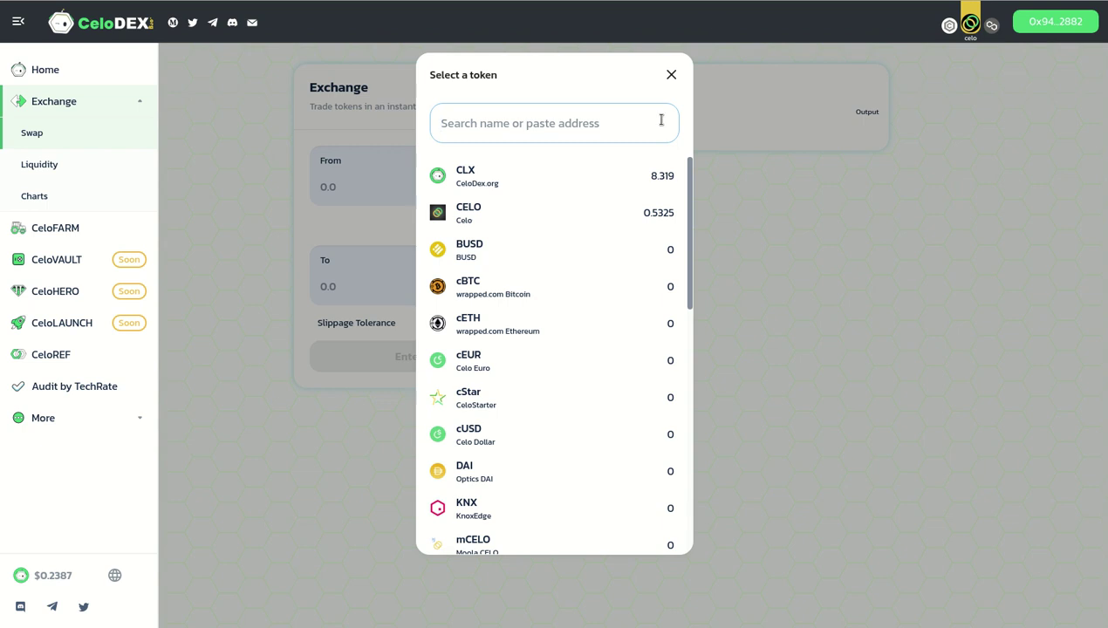
{"action": "left_click", "coordinate": [672, 76]}
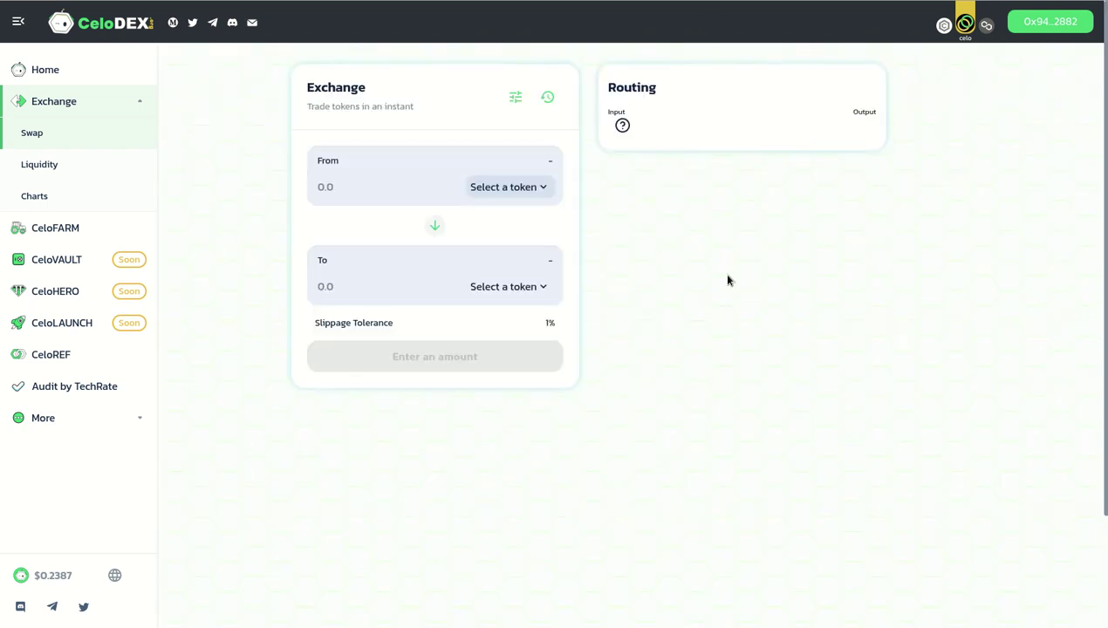
{"action": "left_click", "coordinate": [522, 188]}
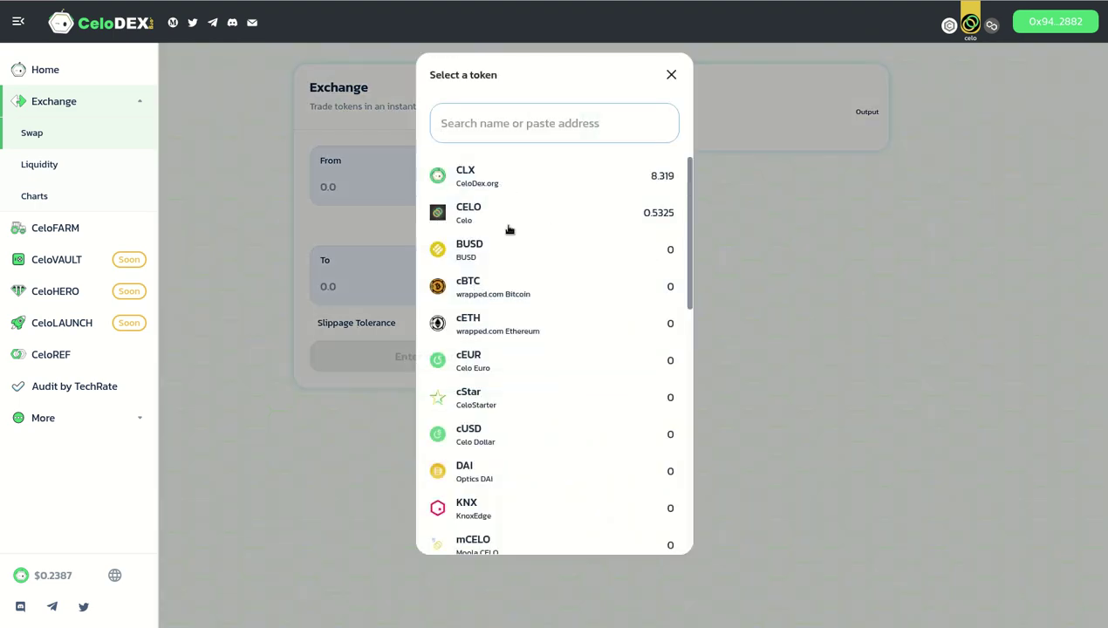
{"action": "left_click", "coordinate": [467, 209]}
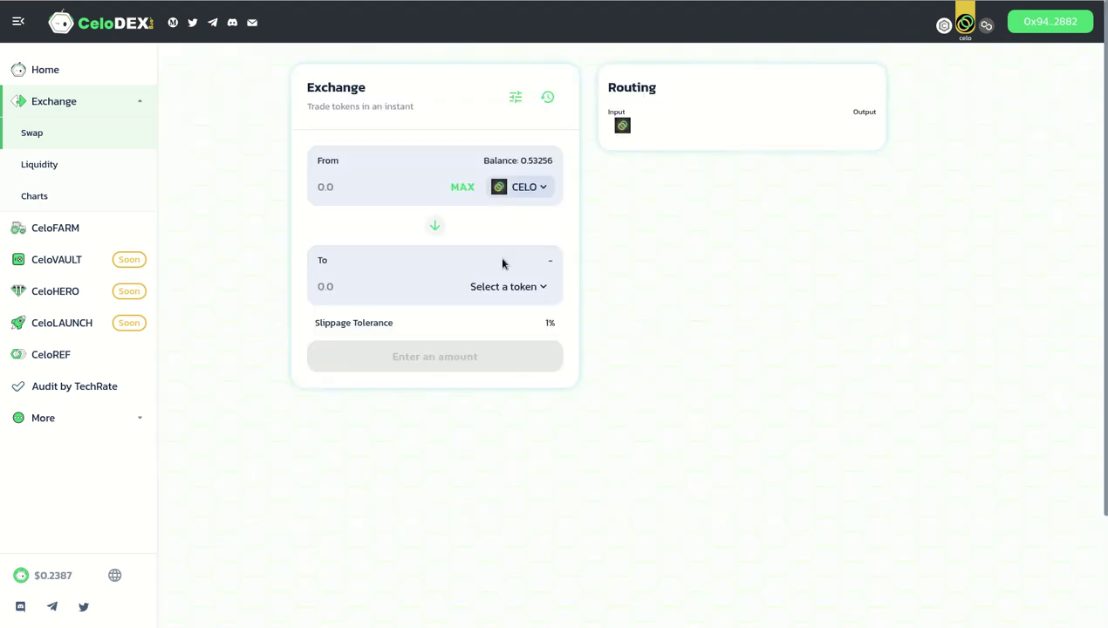
{"action": "left_click", "coordinate": [460, 190]}
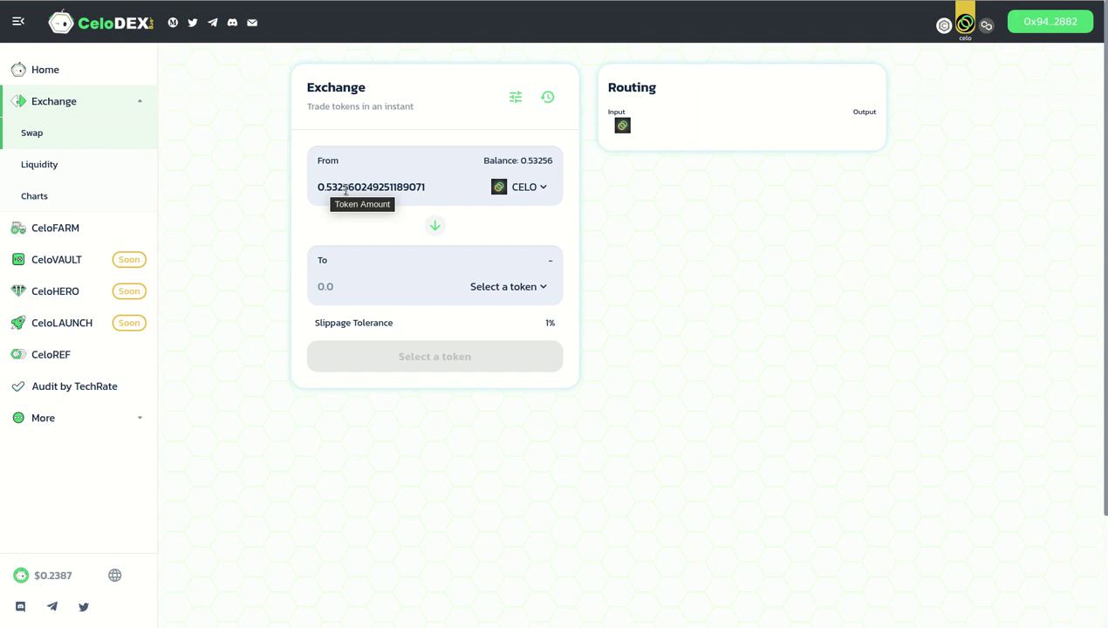
{"action": "left_click_drag", "start_coordinate": [337, 187], "coordinate": [311, 187]}
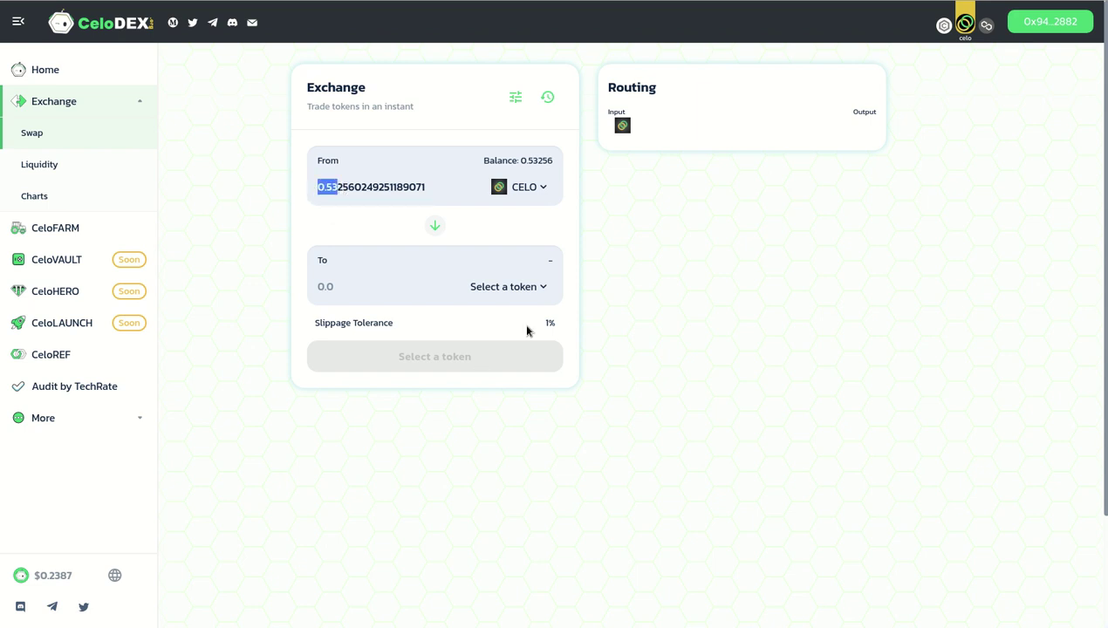
- Choose CLX as the token to receive in the swap and highlight the CELO amount being exchanged
{"action": "left_click", "coordinate": [507, 288]}
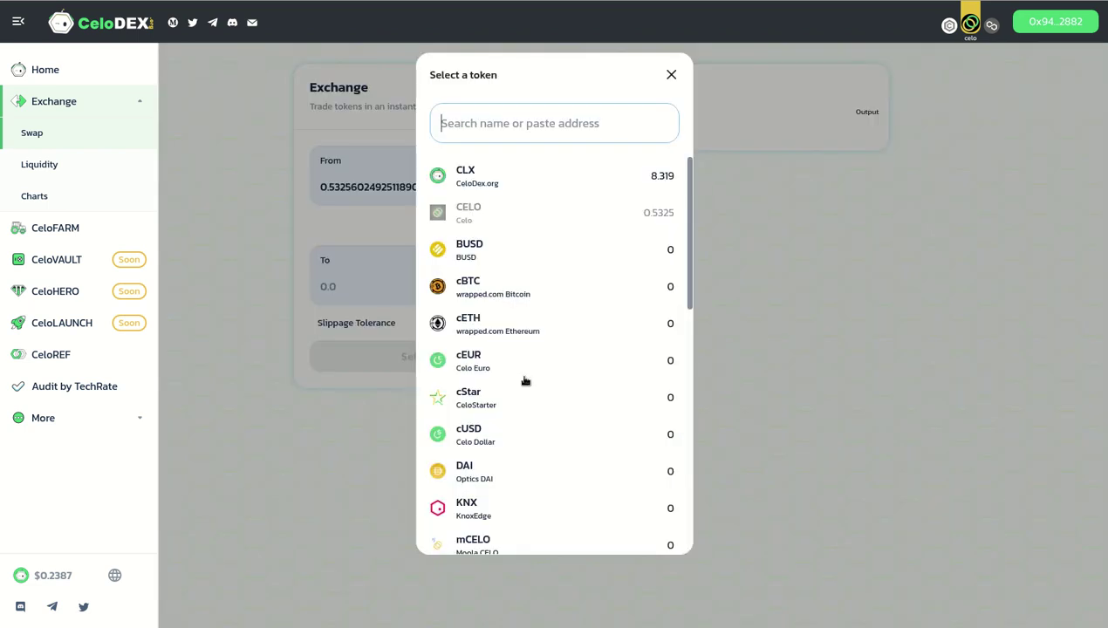
{"action": "left_click", "coordinate": [475, 175]}
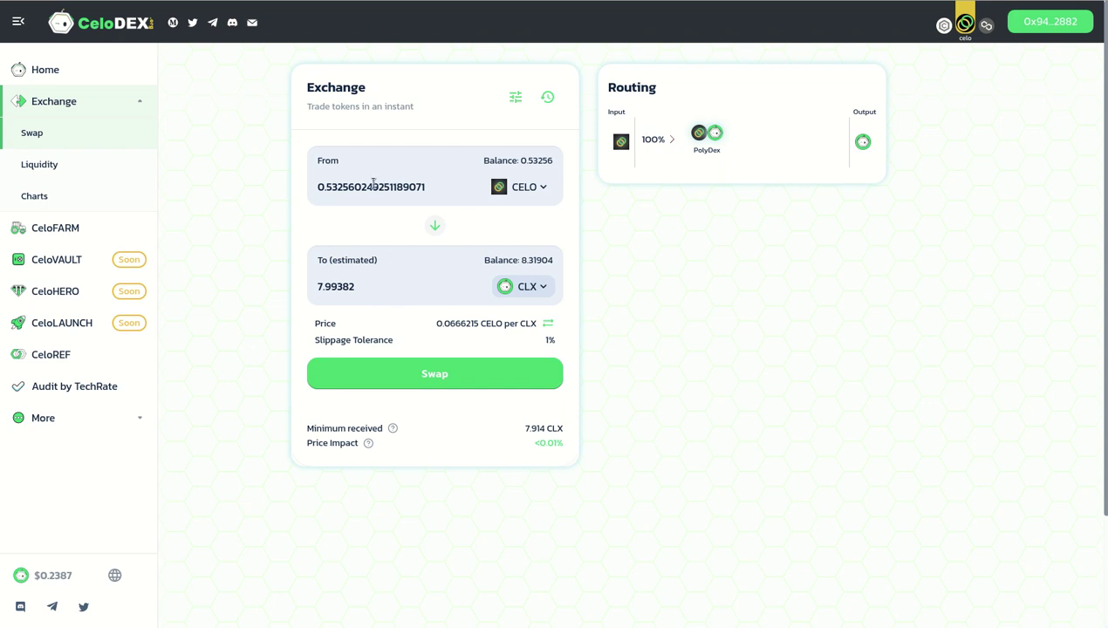
{"action": "left_click_drag", "start_coordinate": [422, 188], "coordinate": [293, 192]}
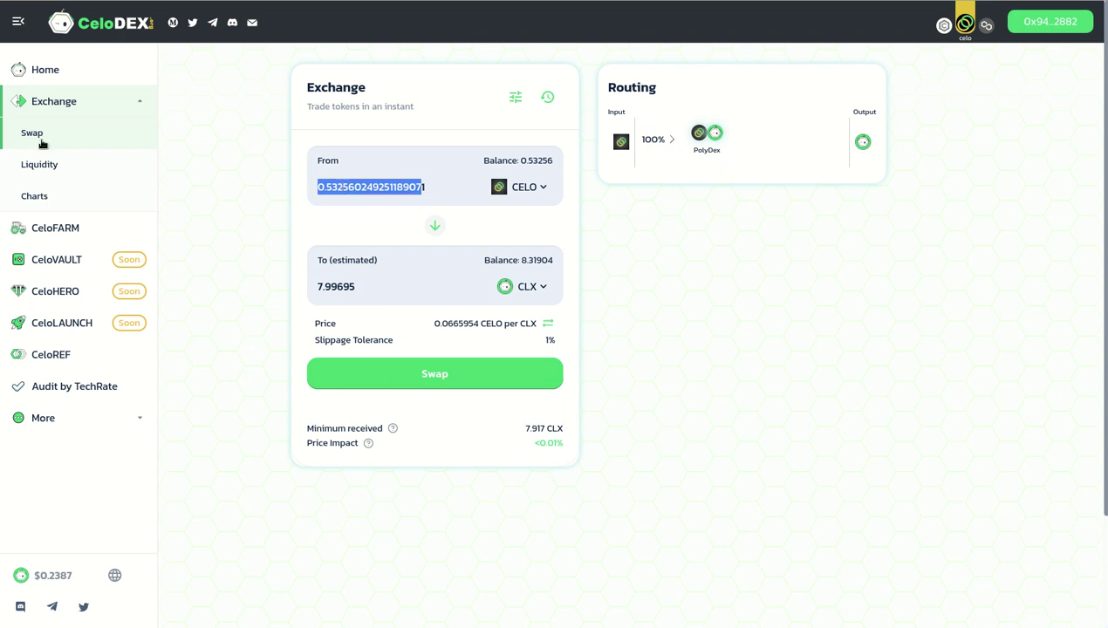
- Open the Add Liquidity form for the CLX/CELO pair from the exchange's Liquidity page
{"action": "left_click", "coordinate": [44, 166]}
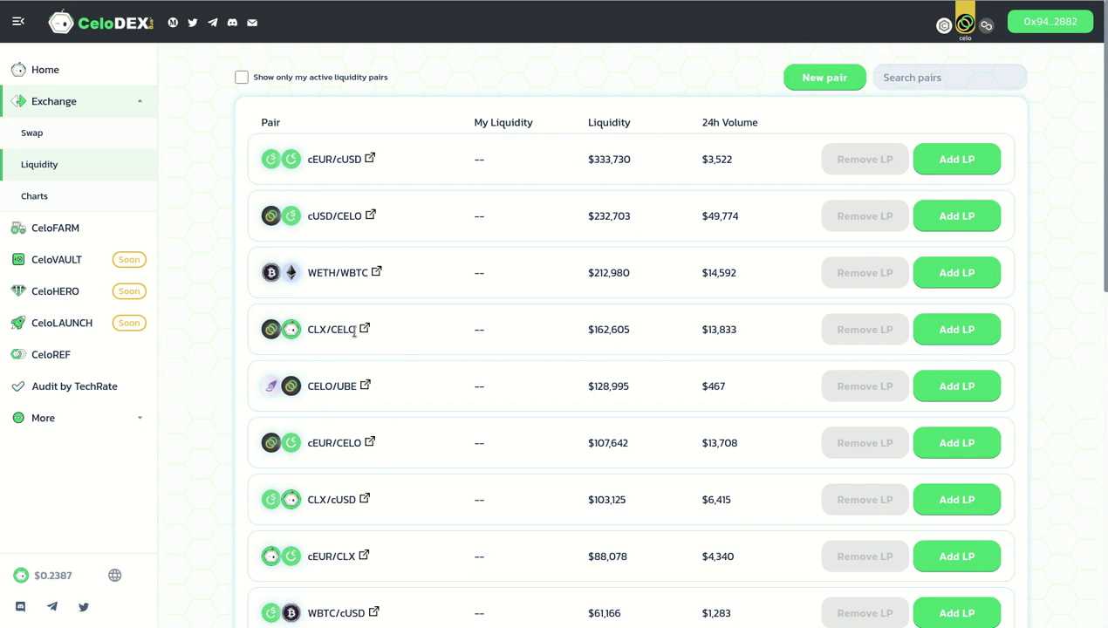
{"action": "left_click", "coordinate": [939, 332]}
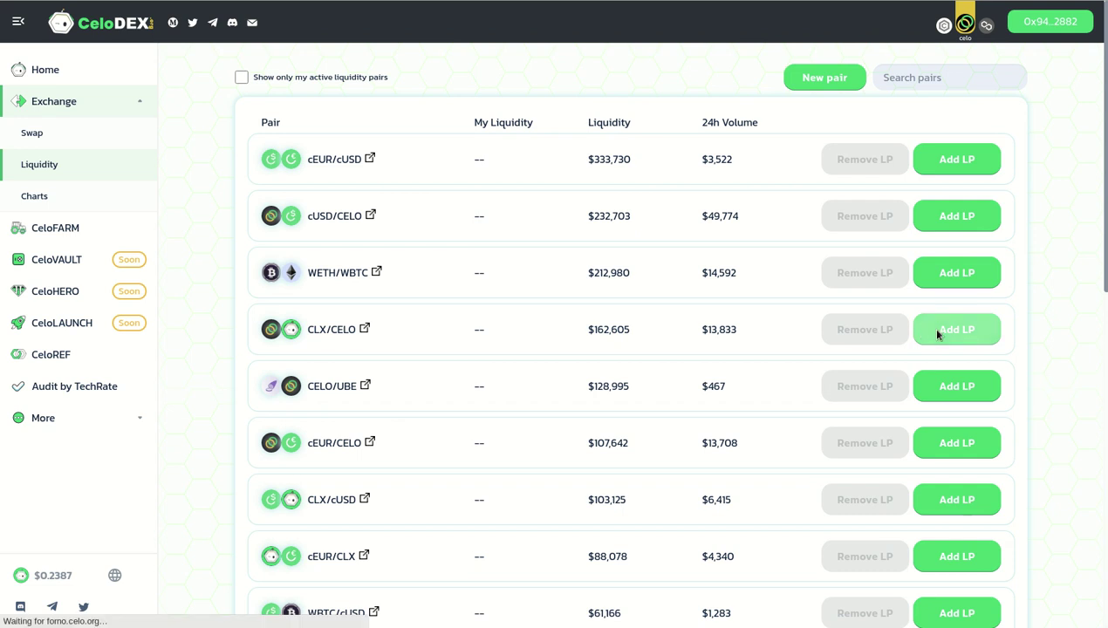
{"action": "left_click", "coordinate": [978, 331]}
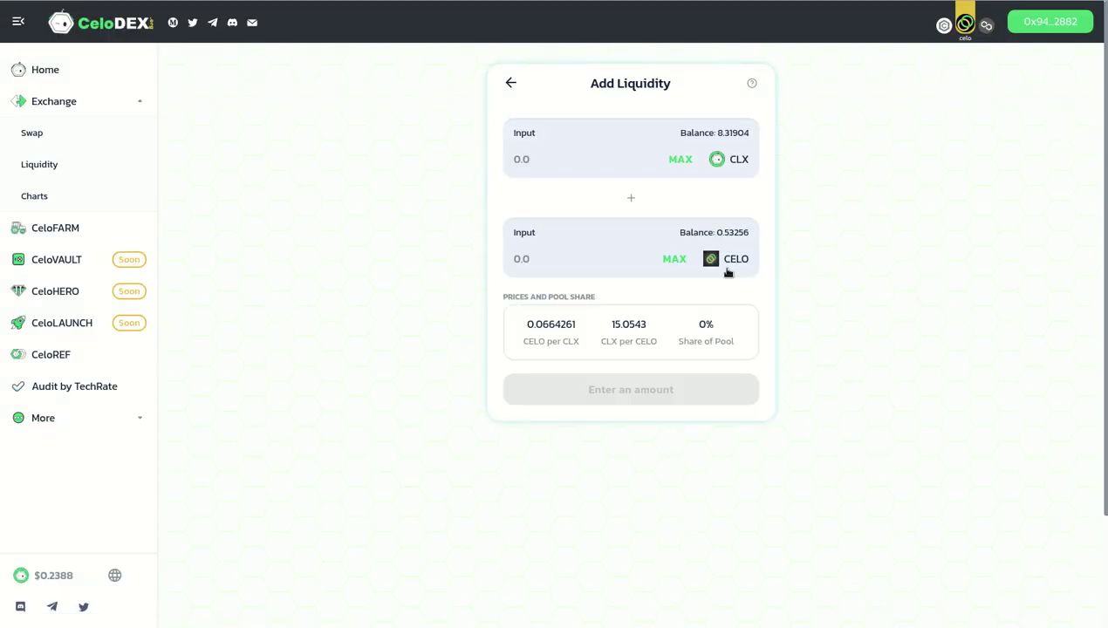
- Fill the CELO liquidity input with the maximum balance and replace that amount with 24
{"action": "left_click", "coordinate": [677, 259]}
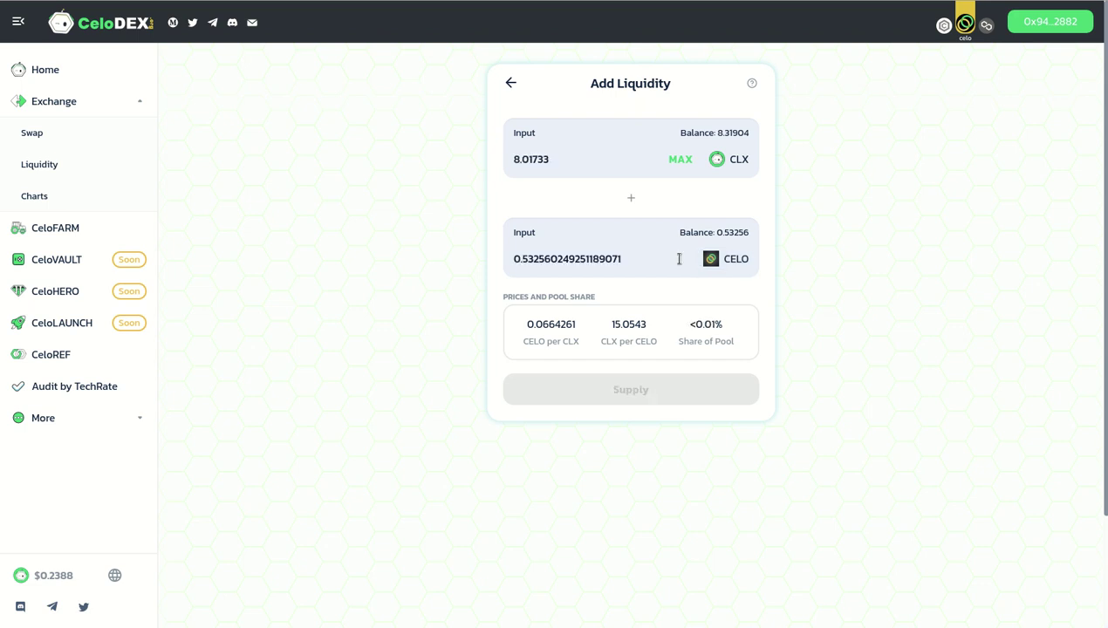
{"action": "left_click_drag", "start_coordinate": [634, 259], "coordinate": [517, 259]}
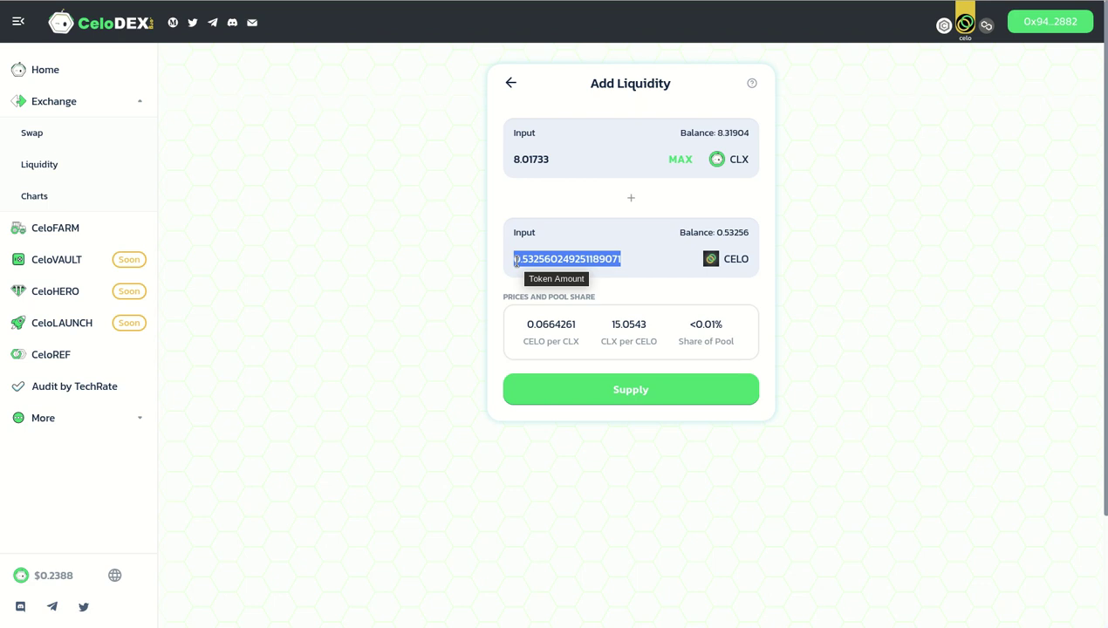
{"action": "type", "text": "24"}
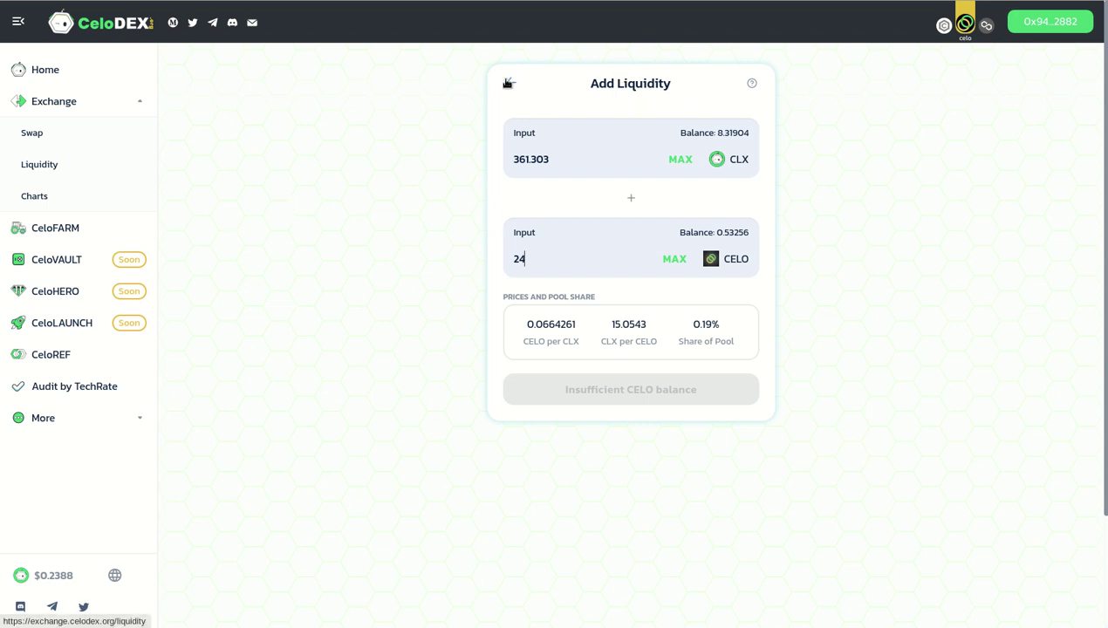
- Return to the liquidity pair list, filter it to only the active liquidity pairs and remove the filter again
{"action": "left_click", "coordinate": [40, 168]}
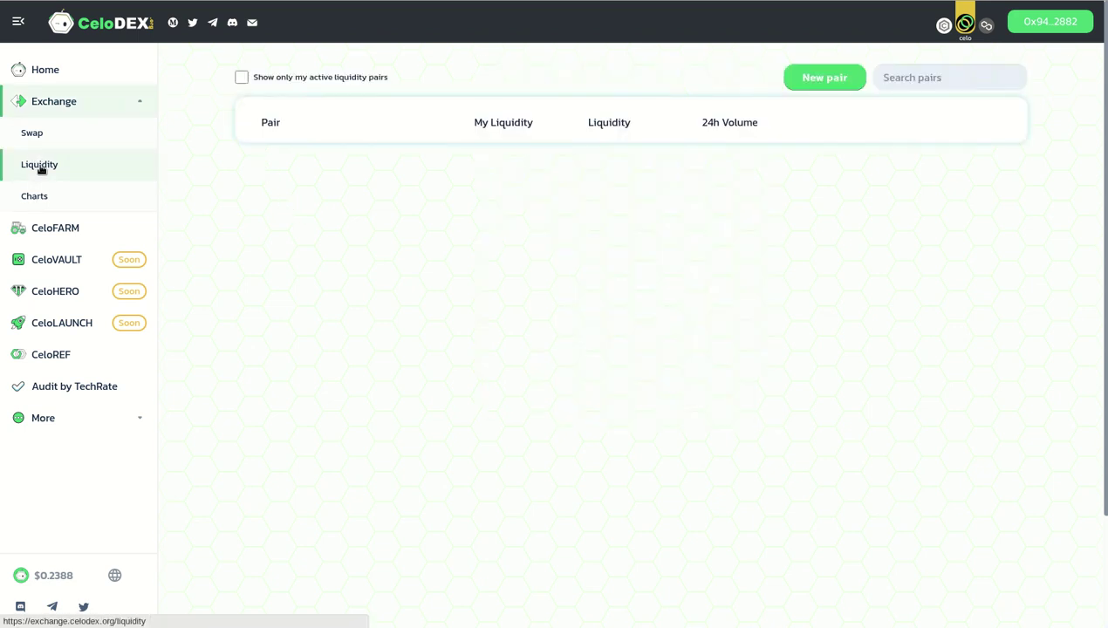
{"action": "left_click", "coordinate": [242, 77]}
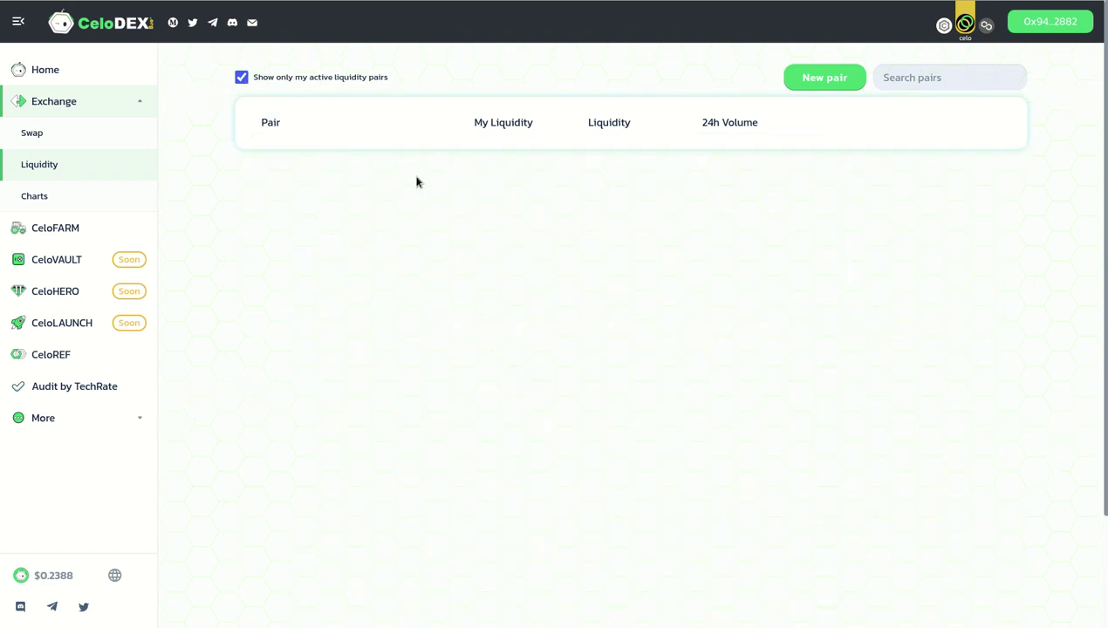
{"action": "left_click", "coordinate": [241, 76]}
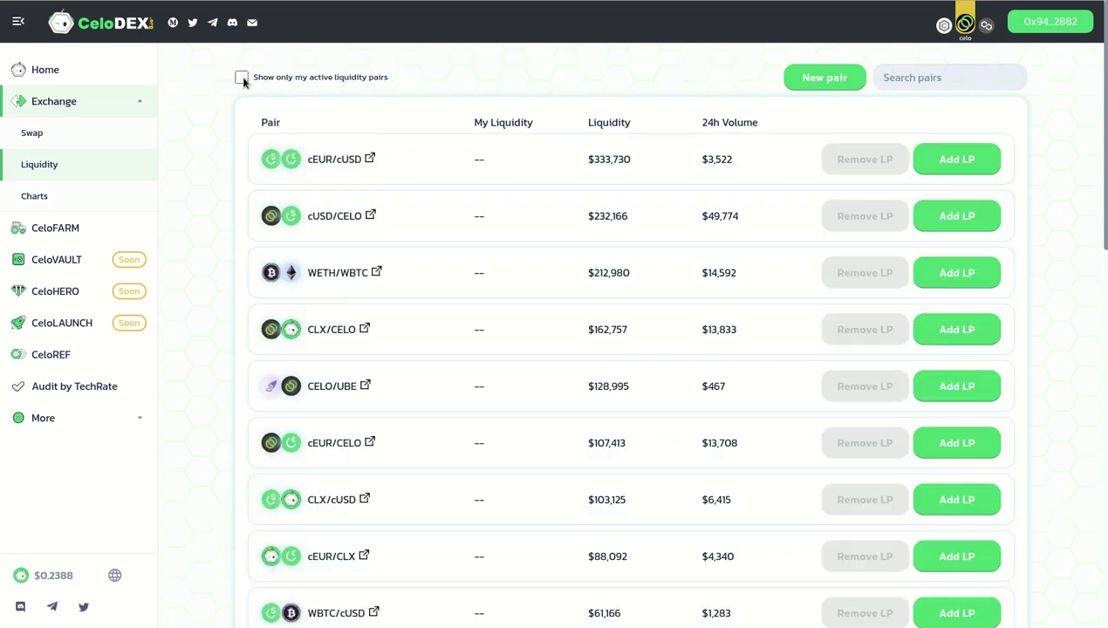
- Open CeloFARM, show only the staked farms to check the CLX-CELO pair, and return to showing all live farms
{"action": "left_click", "coordinate": [51, 230]}
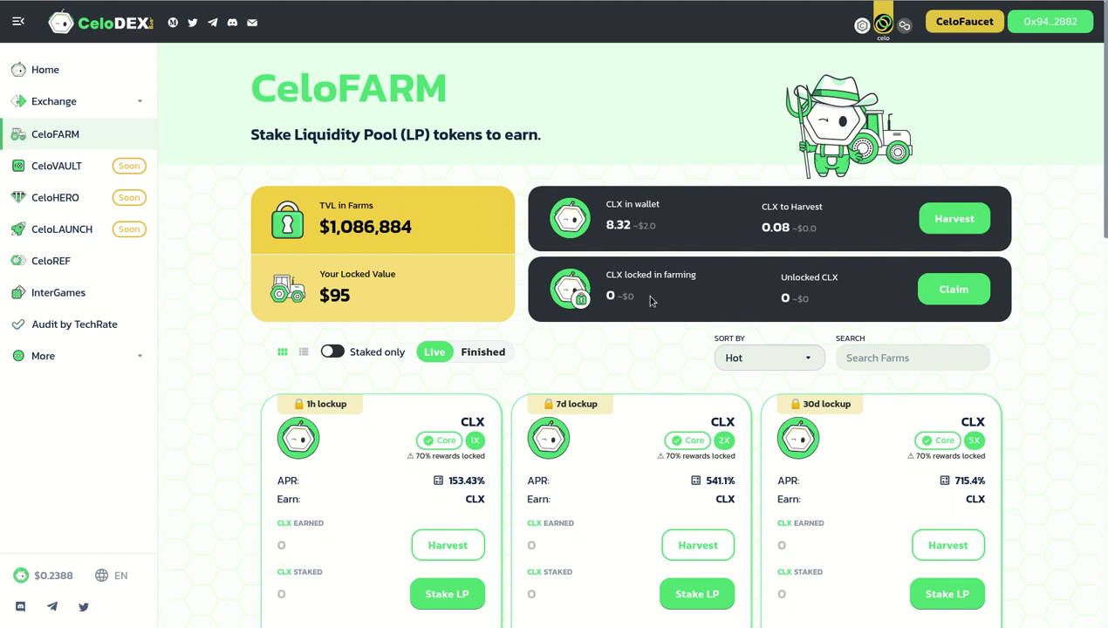
{"action": "scroll", "coordinate": [786, 306], "scroll_direction": "down", "scroll_amount": 1}
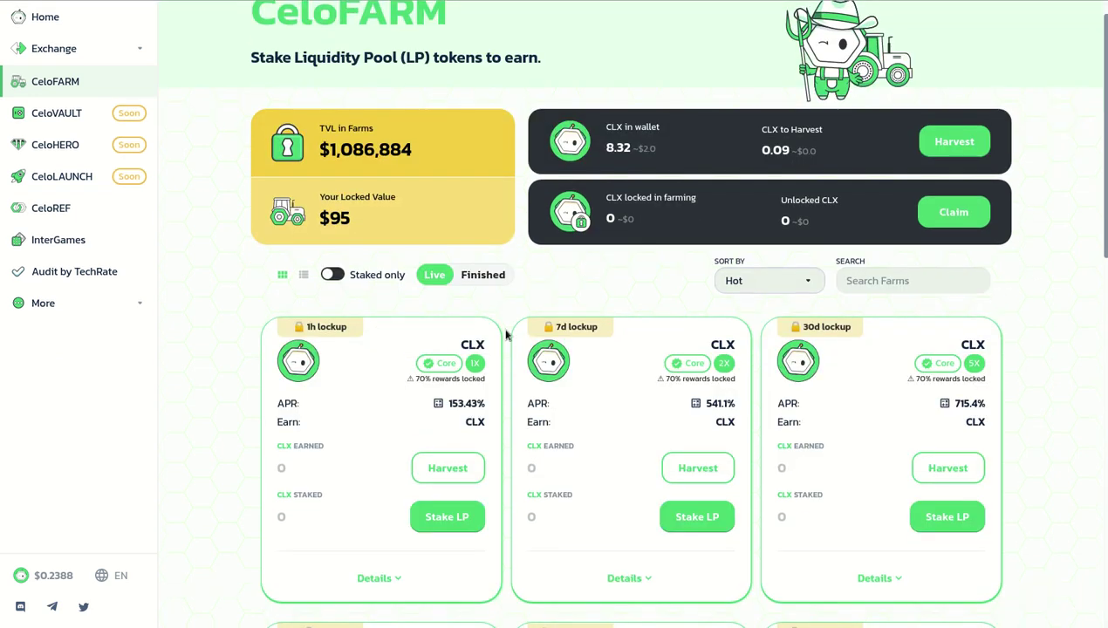
{"action": "left_click", "coordinate": [333, 274]}
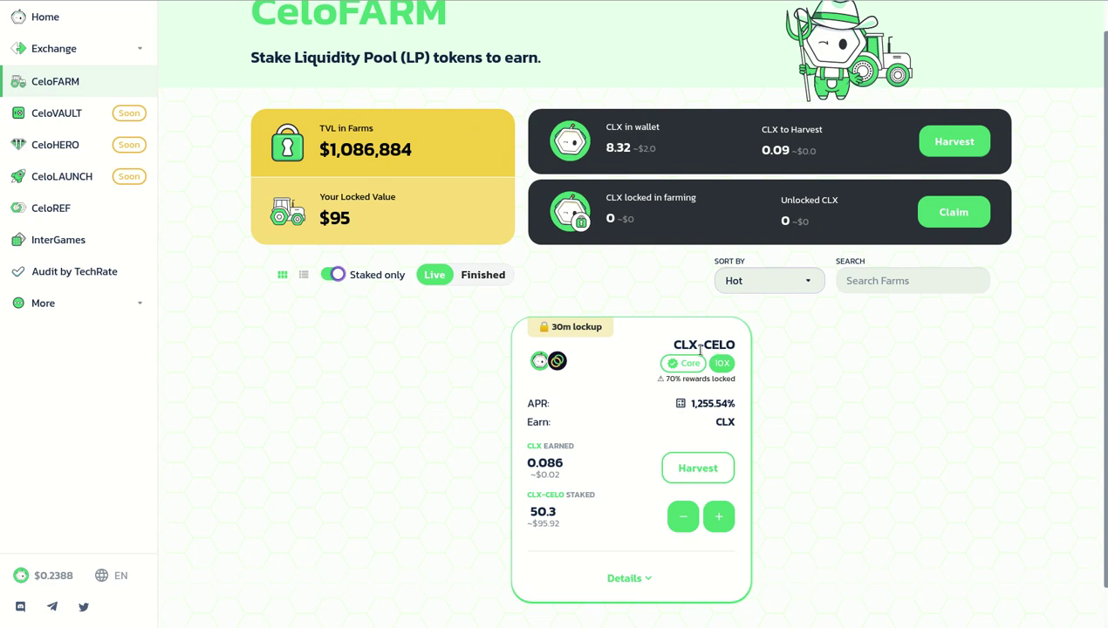
{"action": "left_click_drag", "start_coordinate": [671, 345], "coordinate": [698, 346]}
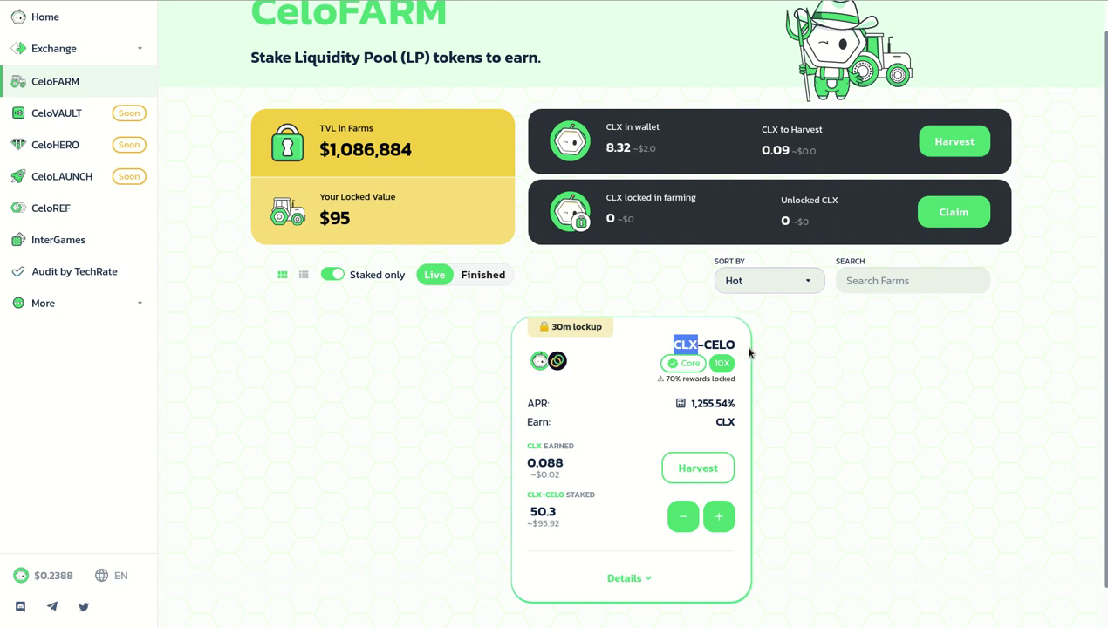
{"action": "left_click", "coordinate": [329, 276]}
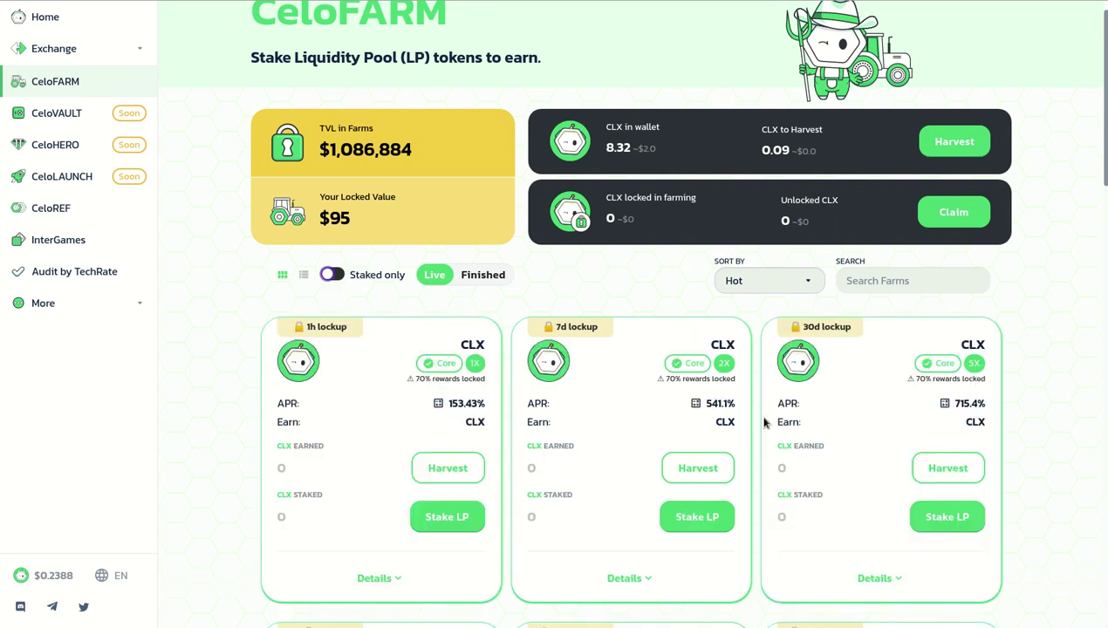
- Compare the lockup periods, APR rates and locked-rewards notes of the single-token CLX farms
{"action": "scroll", "coordinate": [1056, 277], "scroll_direction": "down", "scroll_amount": 1}
{"action": "scroll", "coordinate": [1057, 278], "scroll_direction": "down", "scroll_amount": 3}
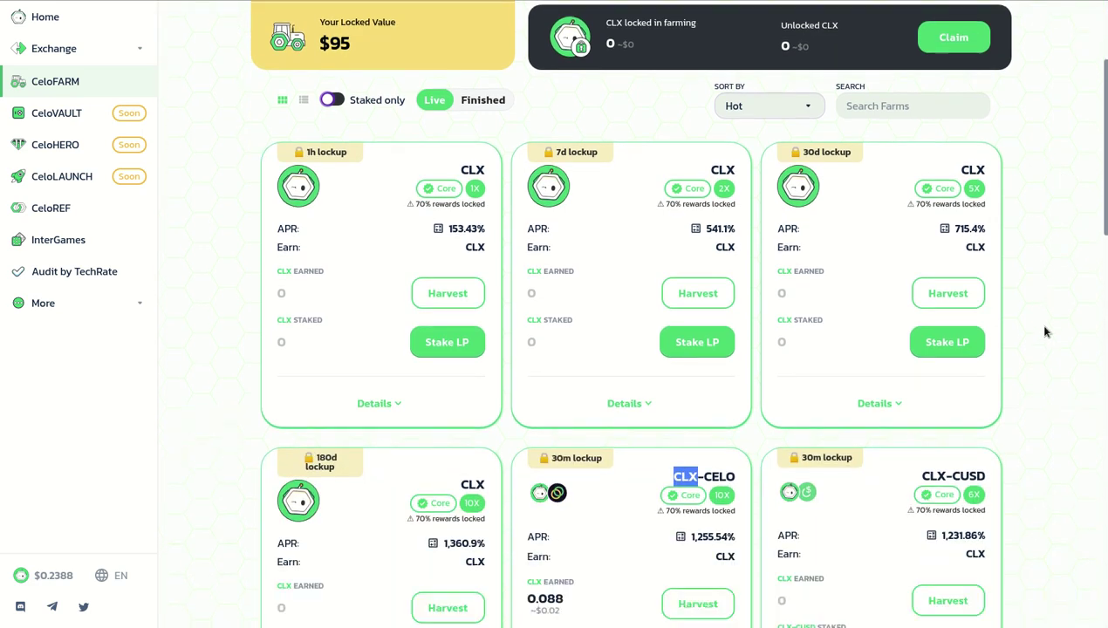
{"action": "scroll", "coordinate": [1047, 331], "scroll_direction": "down", "scroll_amount": 2}
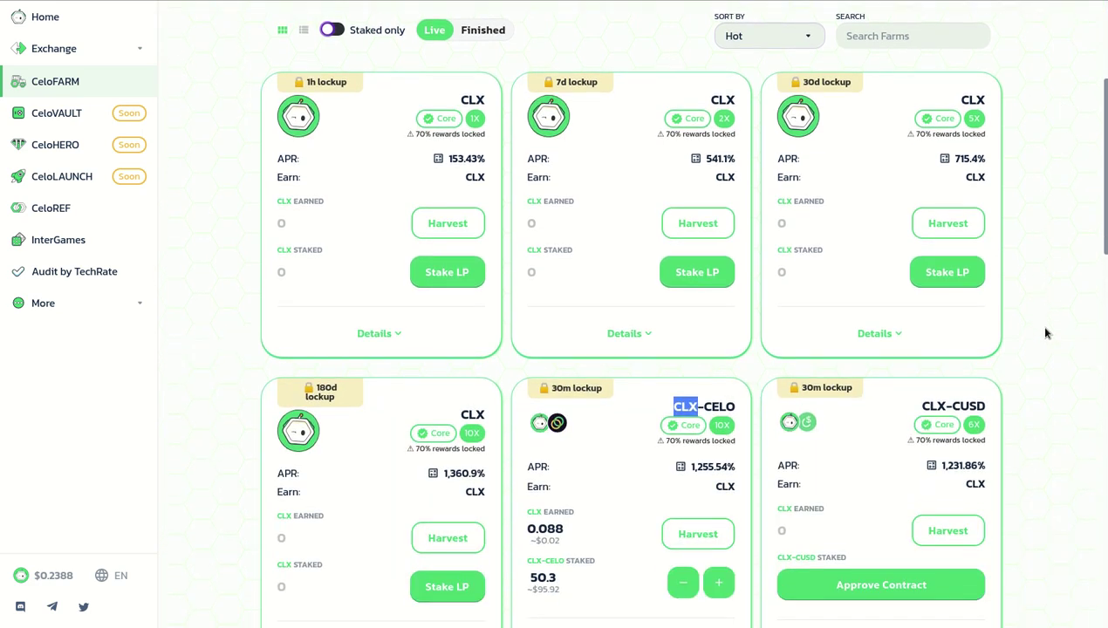
{"action": "scroll", "coordinate": [1047, 332], "scroll_direction": "down", "scroll_amount": 1}
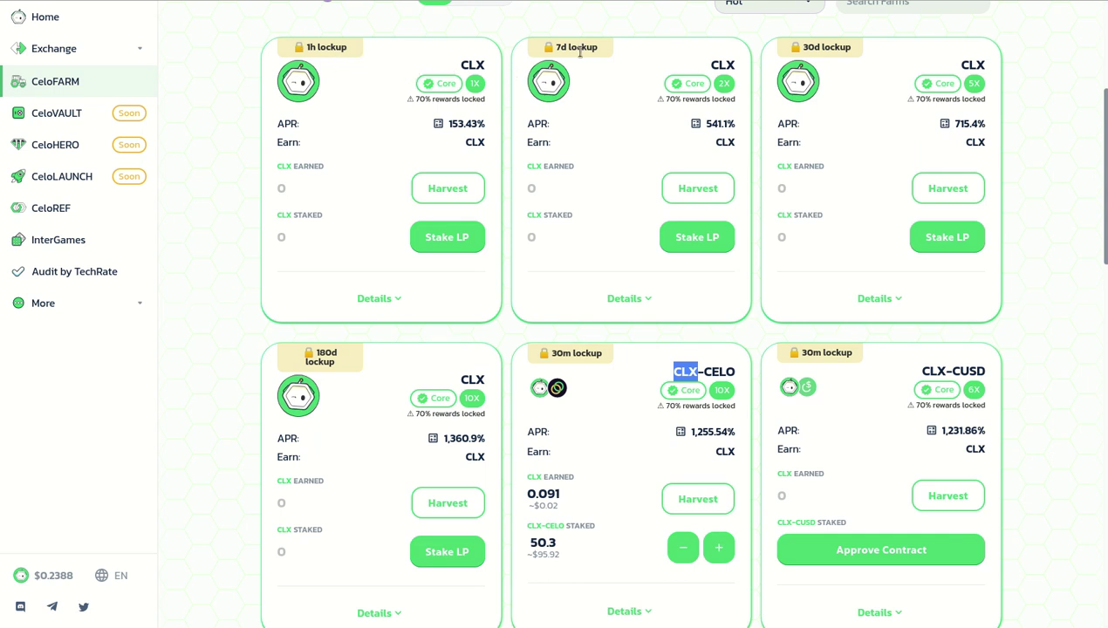
{"action": "double_click", "coordinate": [561, 48]}
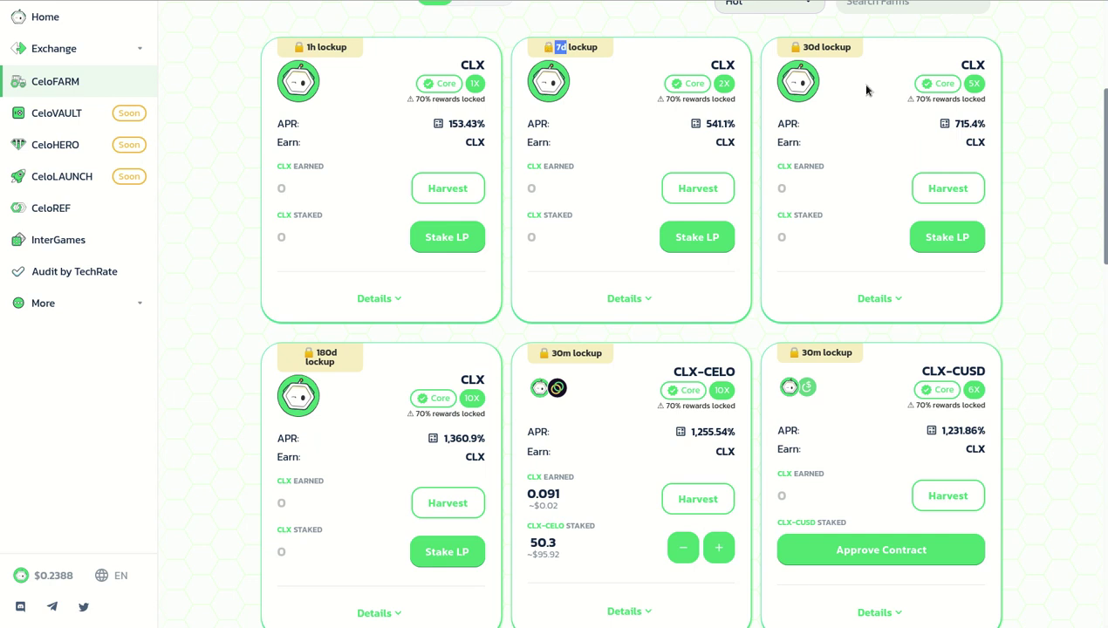
{"action": "double_click", "coordinate": [819, 47]}
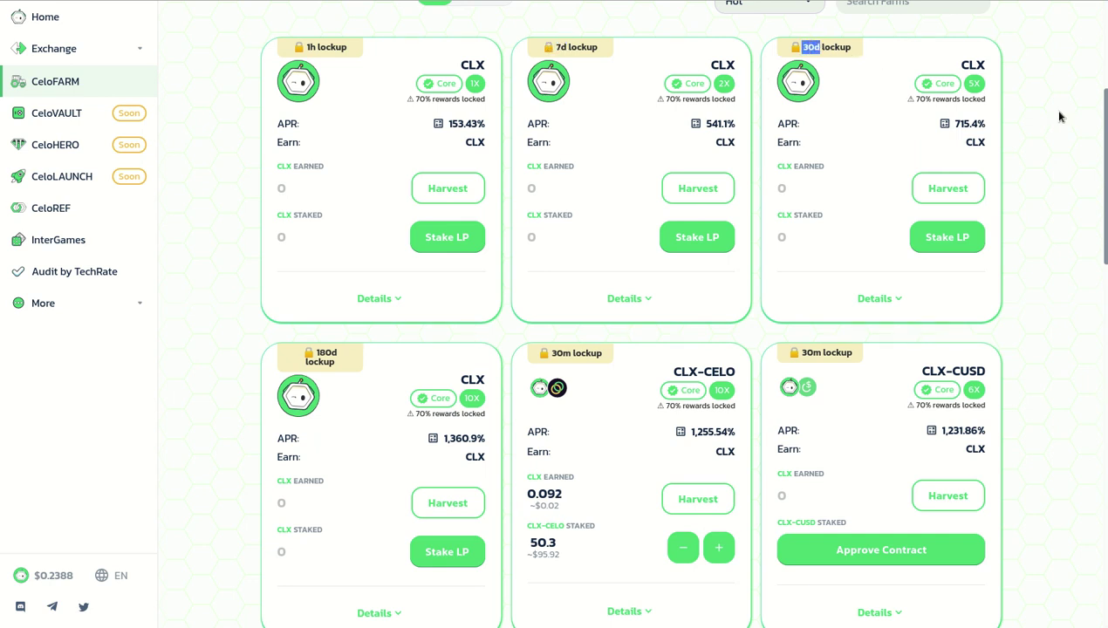
{"action": "left_click_drag", "start_coordinate": [987, 123], "coordinate": [943, 124]}
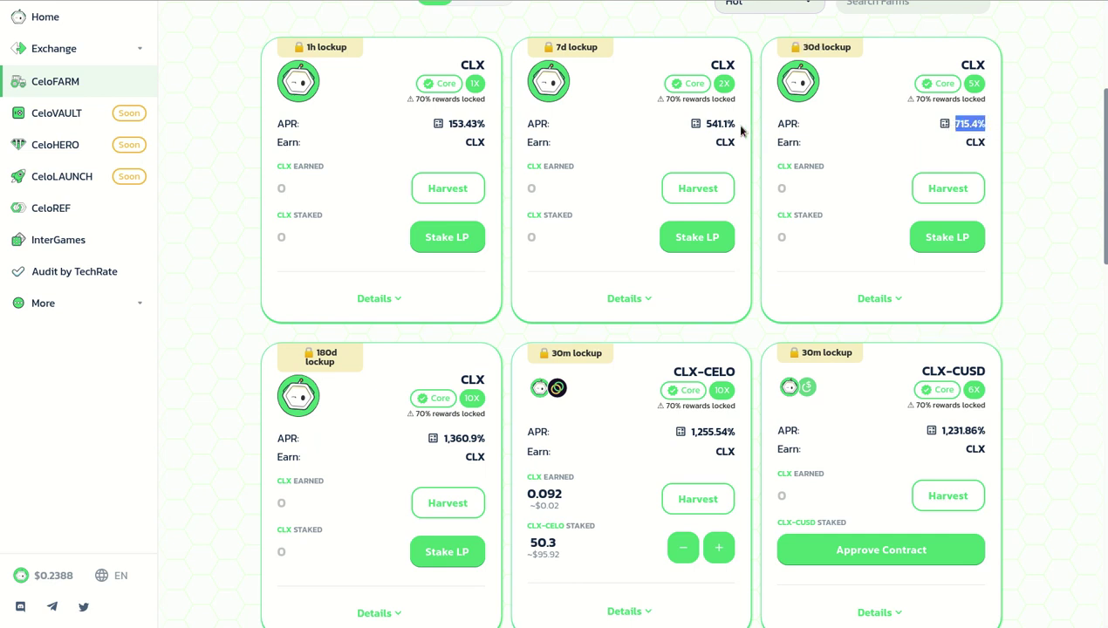
{"action": "left_click_drag", "start_coordinate": [723, 124], "coordinate": [707, 125]}
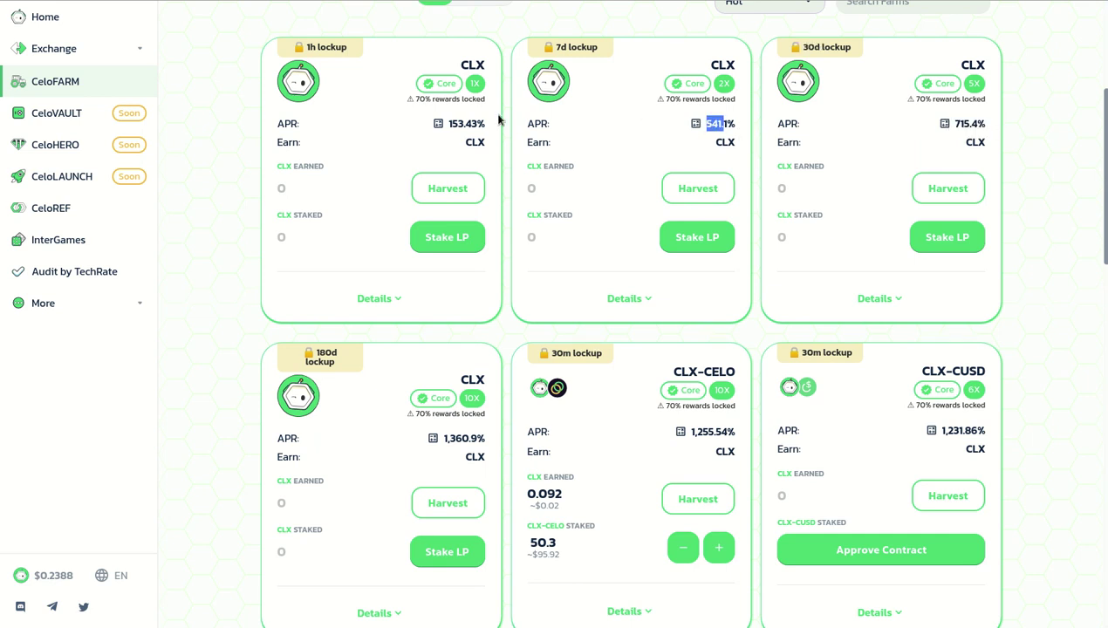
{"action": "left_click_drag", "start_coordinate": [486, 124], "coordinate": [445, 124]}
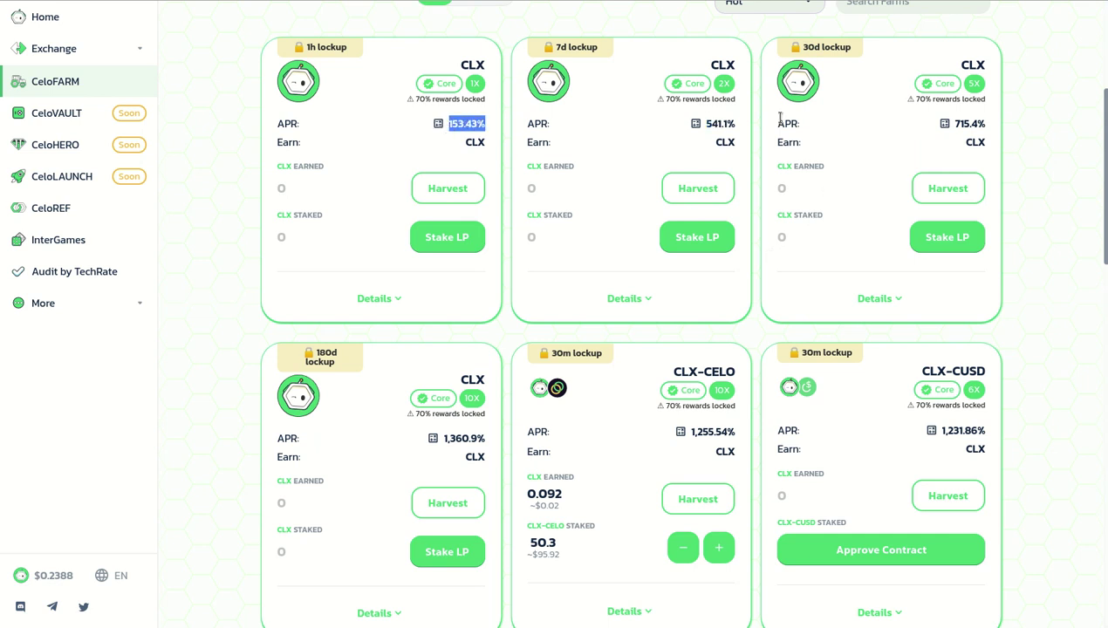
{"action": "left_click_drag", "start_coordinate": [737, 100], "coordinate": [663, 100]}
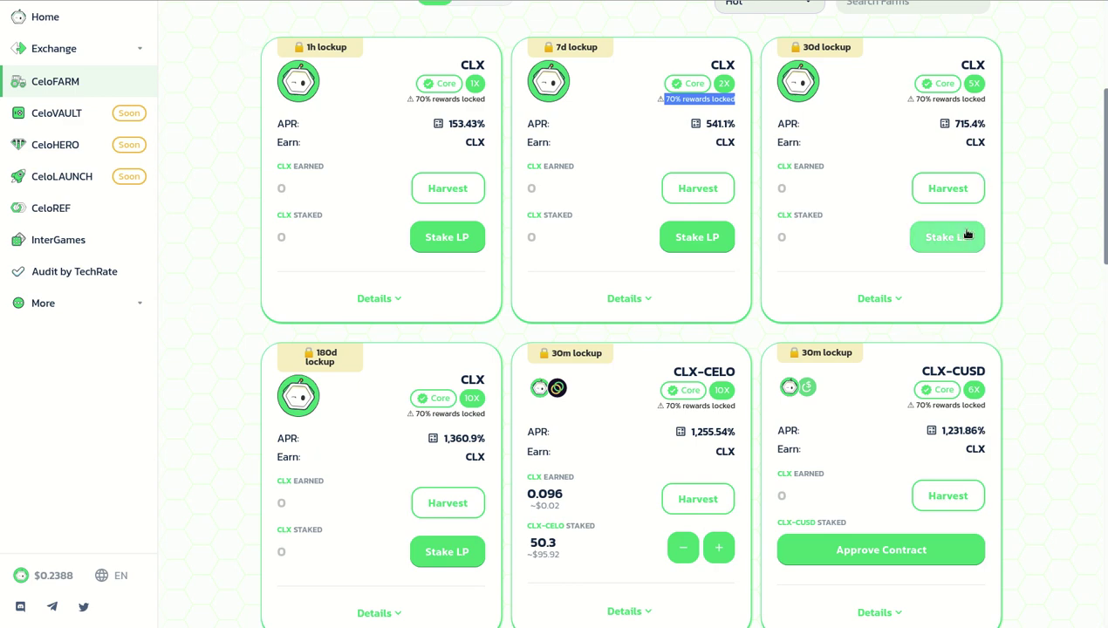
- Examine the CLX-CELO farm and the other liquidity pair farms in the CeloFARM list
{"action": "scroll", "coordinate": [967, 234], "scroll_direction": "down", "scroll_amount": 5}
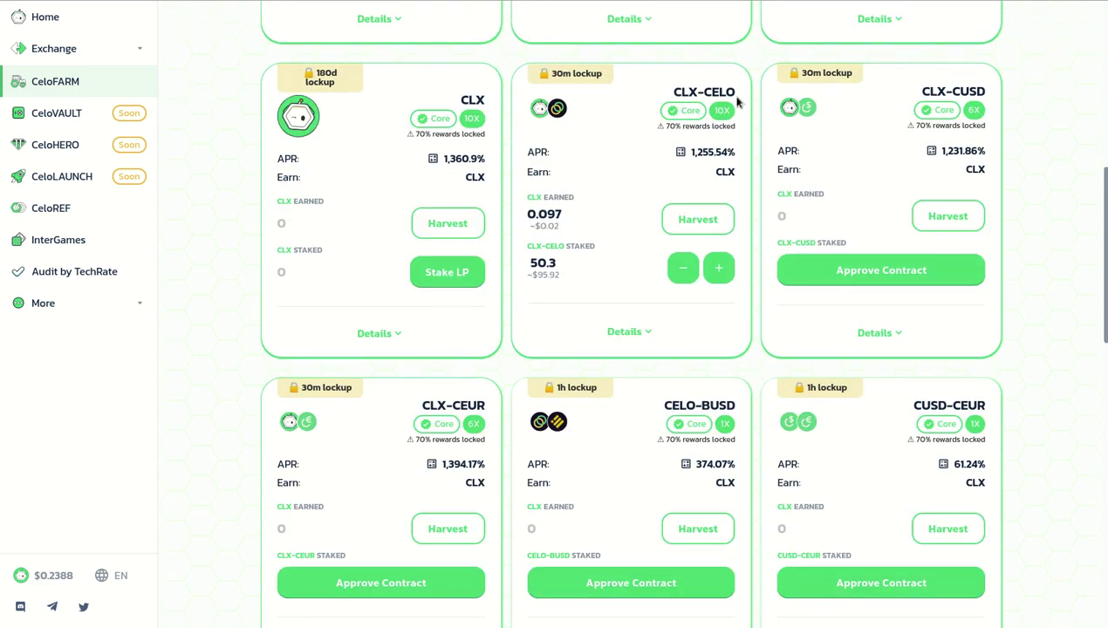
{"action": "left_click_drag", "start_coordinate": [735, 93], "coordinate": [665, 93]}
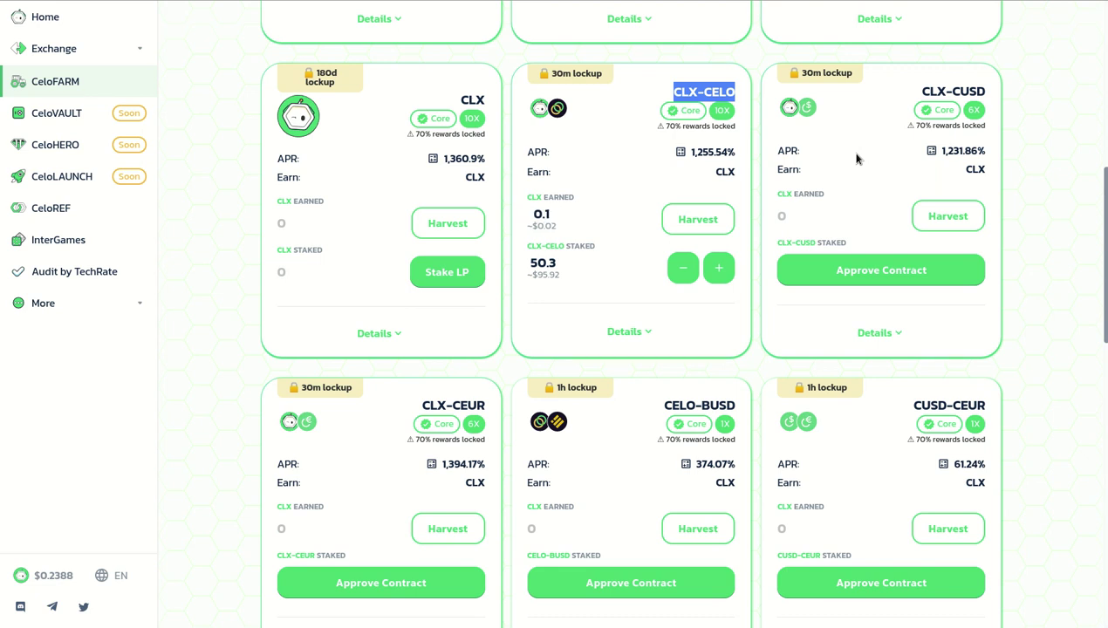
{"action": "mouse_move", "coordinate": [982, 619]}
{"action": "scroll", "coordinate": [932, 273], "scroll_direction": "up", "scroll_amount": 1}
{"action": "scroll", "coordinate": [932, 273], "scroll_direction": "up", "scroll_amount": 4}
{"action": "scroll", "coordinate": [932, 273], "scroll_direction": "down", "scroll_amount": 3}
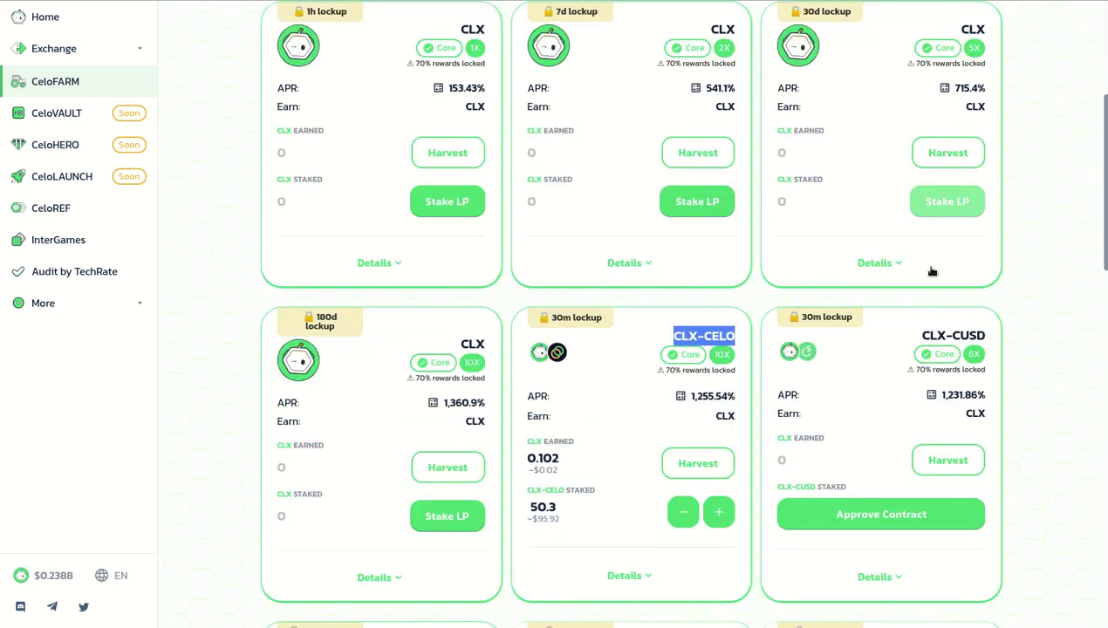
- Examine the lockup period, APR and earned token of the CLX-CELO farm
{"action": "scroll", "coordinate": [931, 273], "scroll_direction": "down", "scroll_amount": 1}
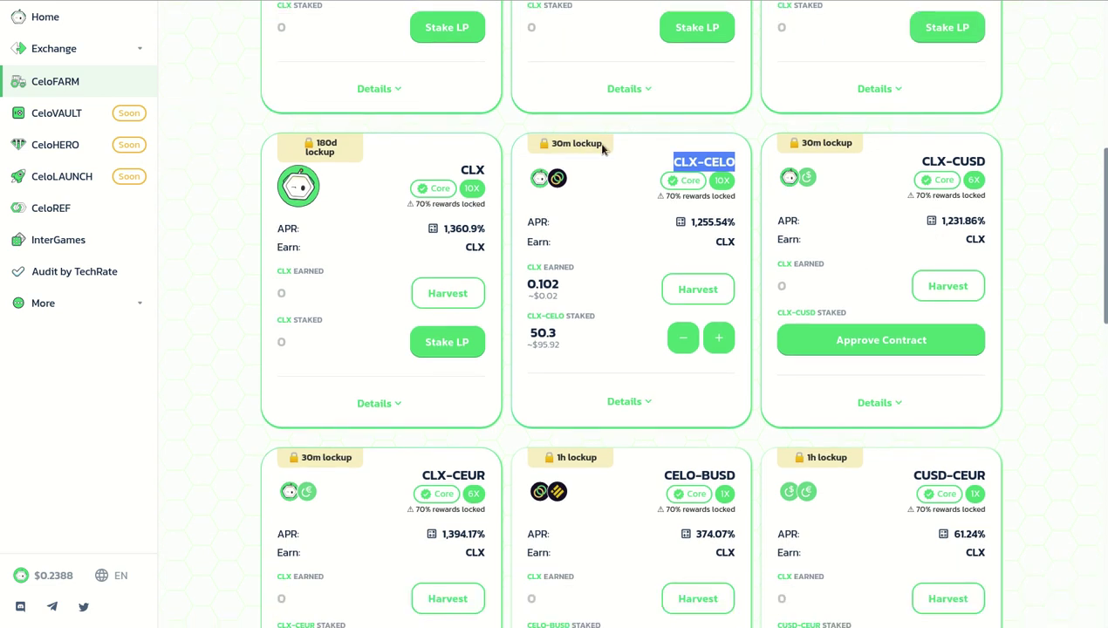
{"action": "left_click", "coordinate": [603, 150]}
{"action": "left_click_drag", "start_coordinate": [608, 149], "coordinate": [519, 151]}
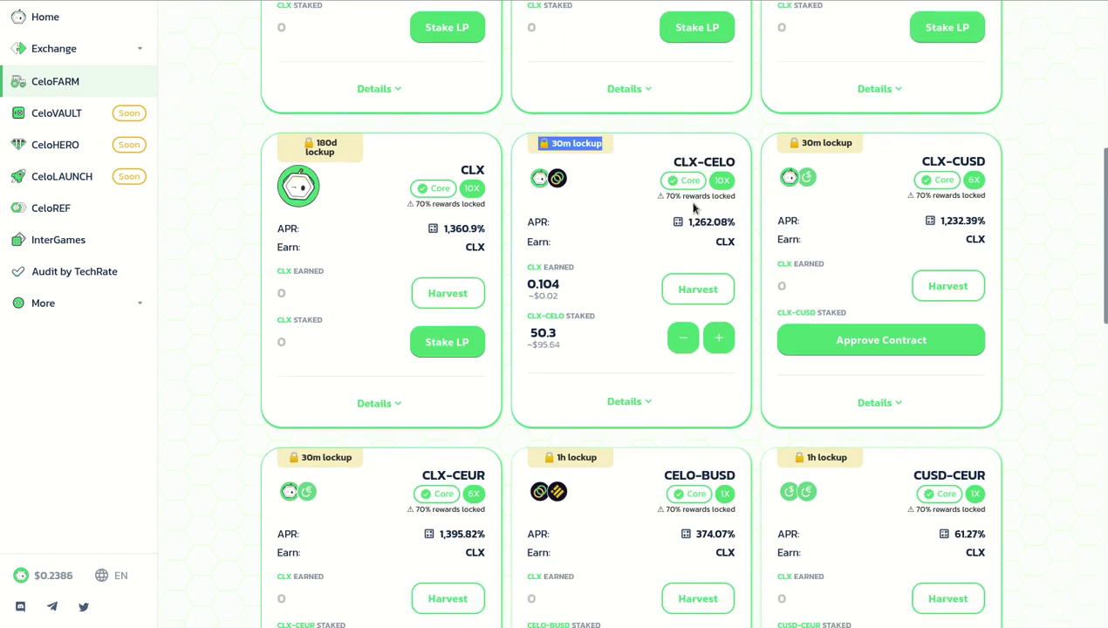
{"action": "left_click_drag", "start_coordinate": [737, 223], "coordinate": [690, 223]}
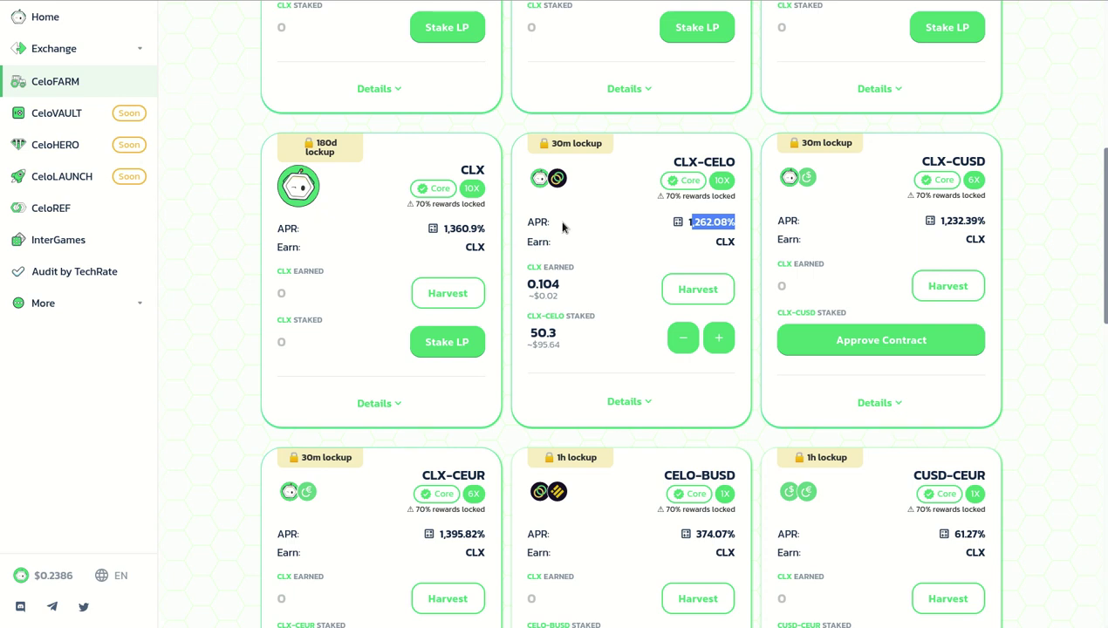
{"action": "left_click_drag", "start_coordinate": [559, 224], "coordinate": [528, 220]}
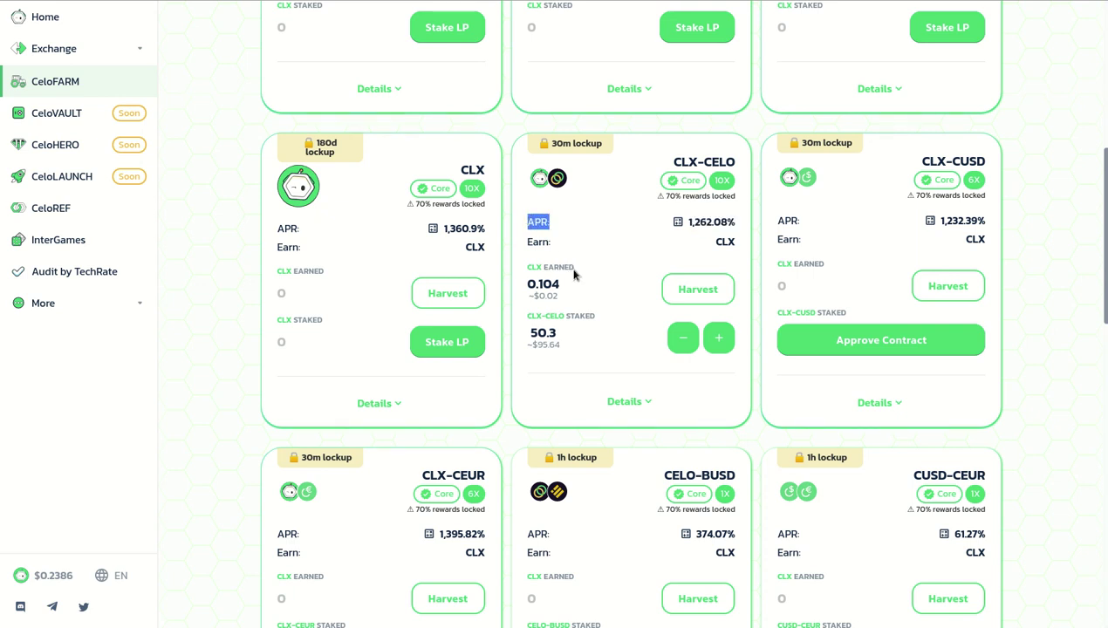
{"action": "left_click_drag", "start_coordinate": [738, 244], "coordinate": [713, 246]}
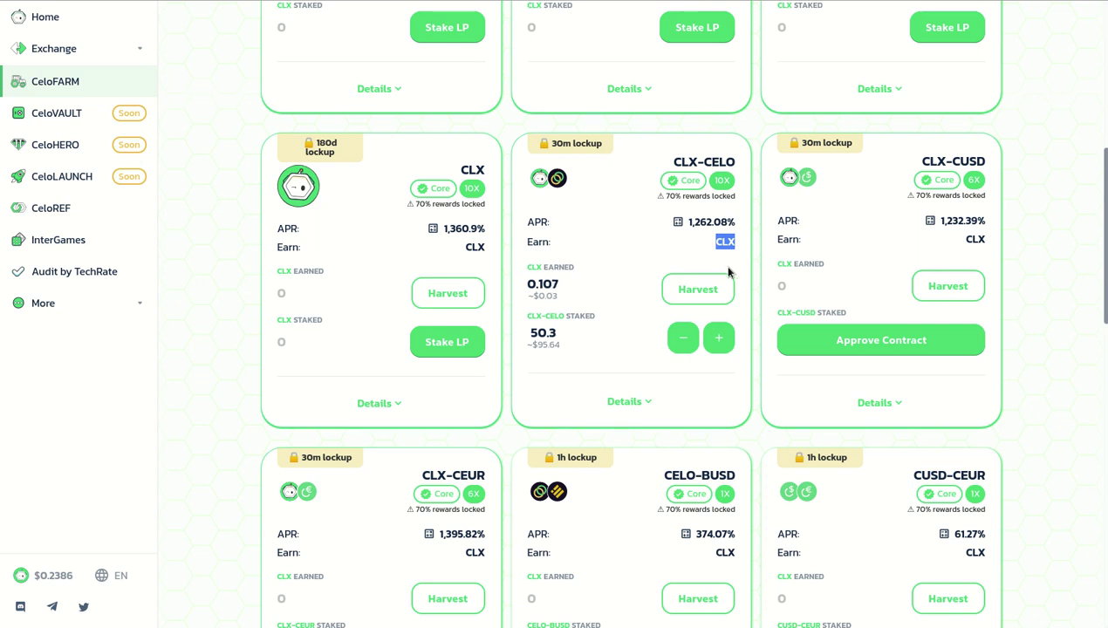
- Request contract approval for the CLX-CUSD farm and dismiss the wallet's signature request without accepting it
{"action": "left_click", "coordinate": [855, 343]}
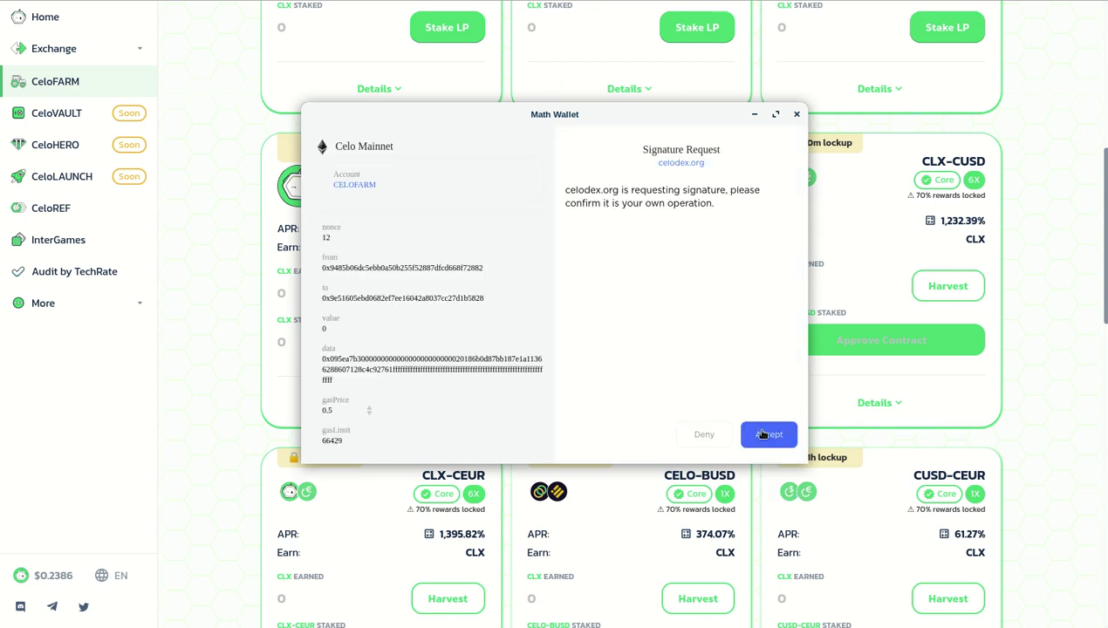
{"action": "left_click", "coordinate": [795, 115]}
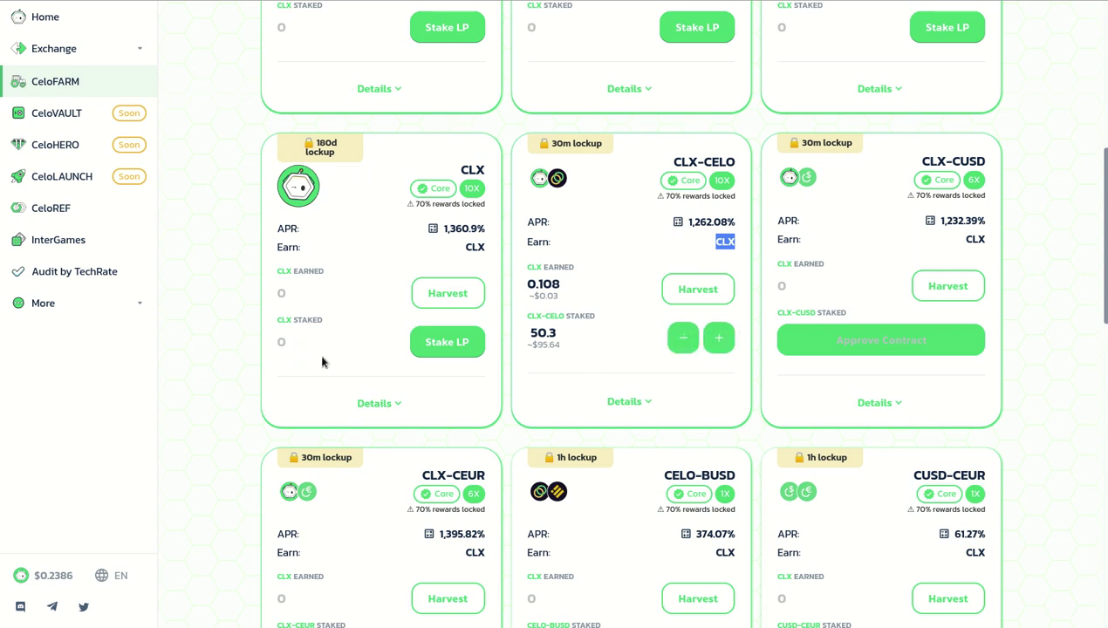
- Stake the maximum balance of 8.319 CLX in the 180-day lockup CLX farm and accept the wallet's signature request
{"action": "left_click", "coordinate": [446, 343]}
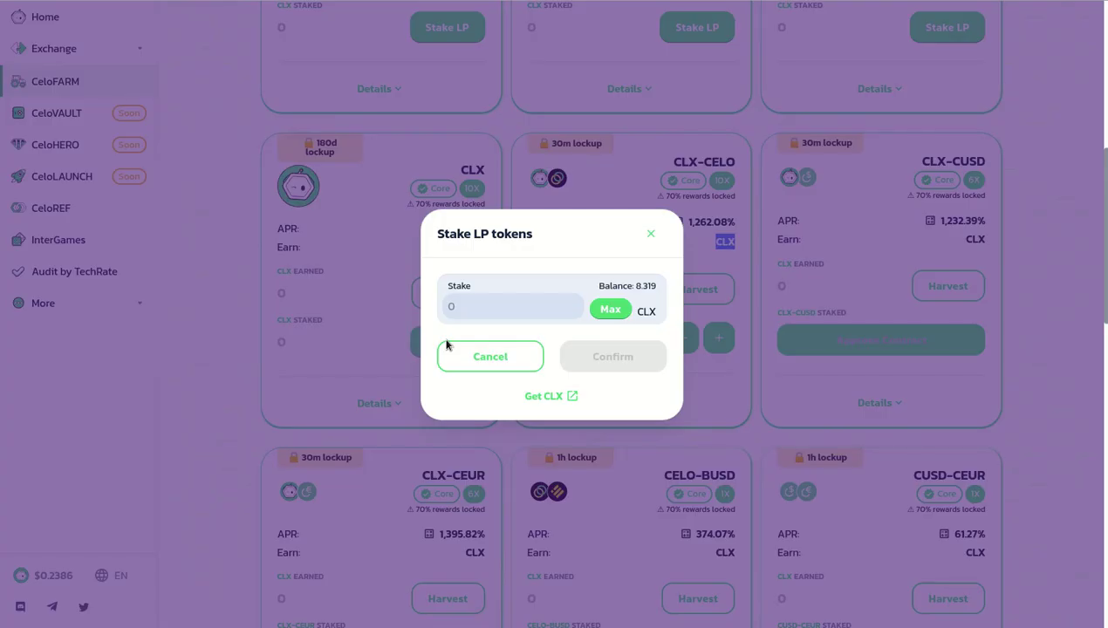
{"action": "left_click", "coordinate": [609, 309]}
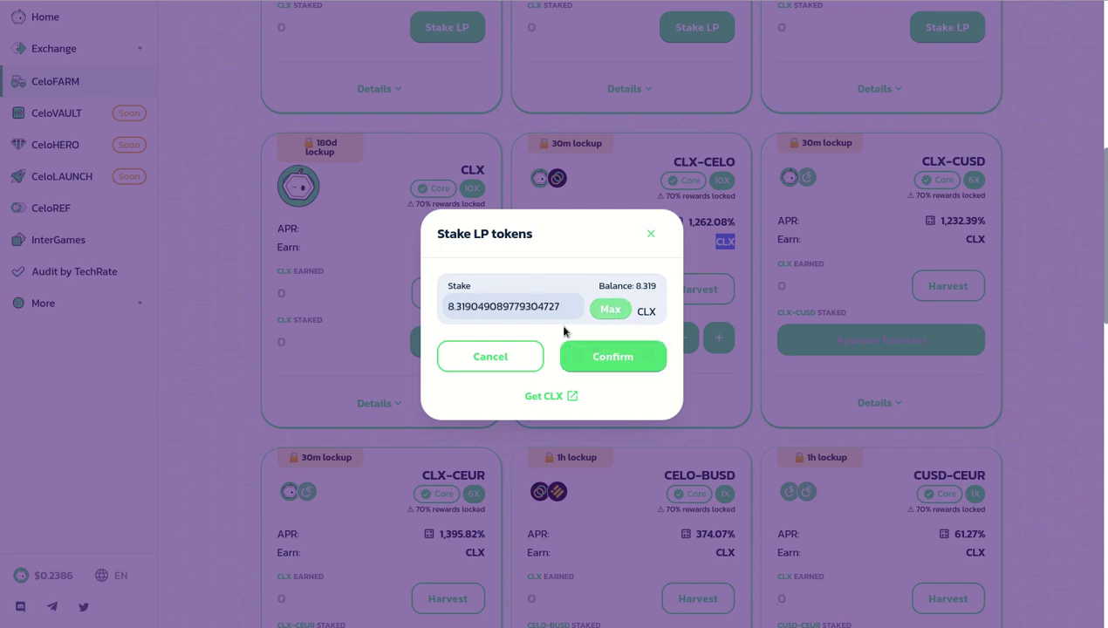
{"action": "left_click", "coordinate": [607, 365]}
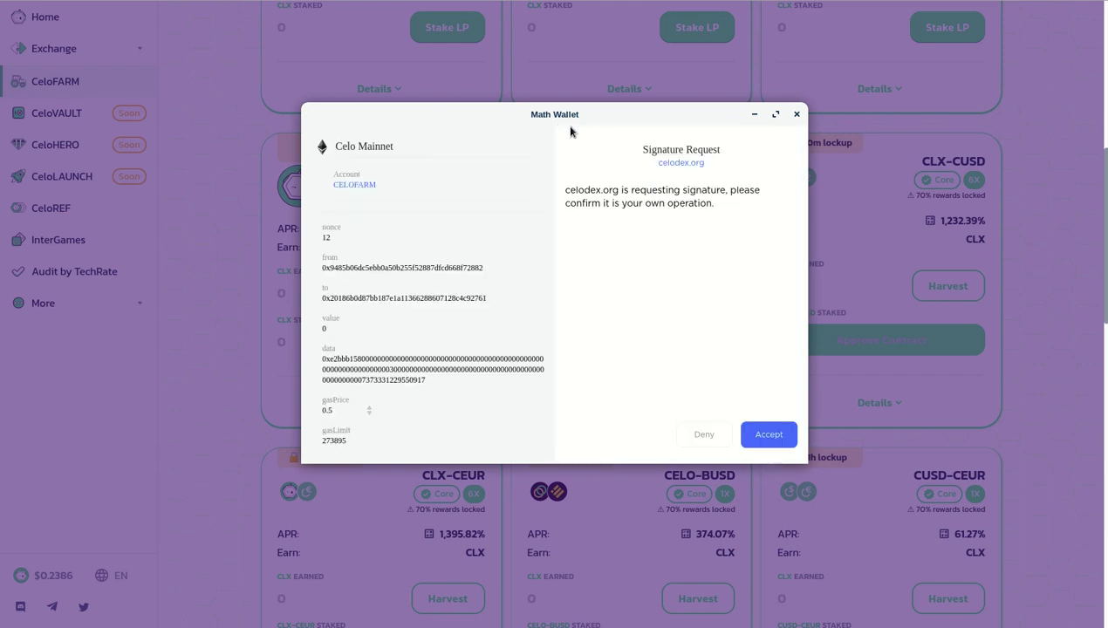
{"action": "left_click", "coordinate": [765, 434]}
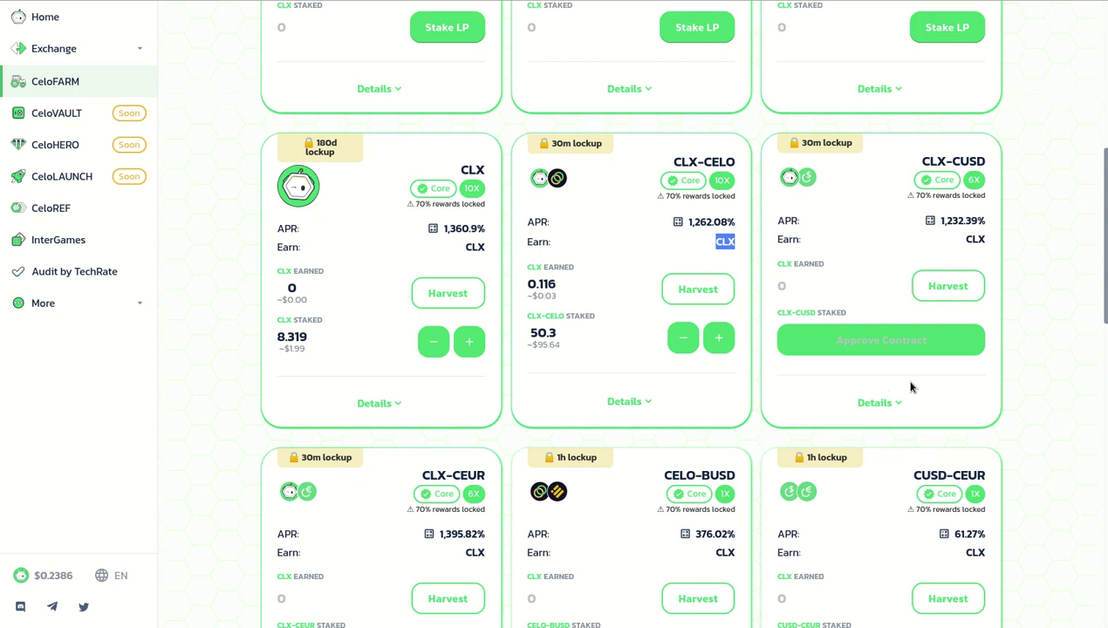
- Look through the remaining liquidity pair farms down to MOBI-CELO and return to the CeloFARM heading
{"action": "scroll", "coordinate": [1056, 401], "scroll_direction": "down", "scroll_amount": 2}
{"action": "scroll", "coordinate": [1056, 401], "scroll_direction": "down", "scroll_amount": 2}
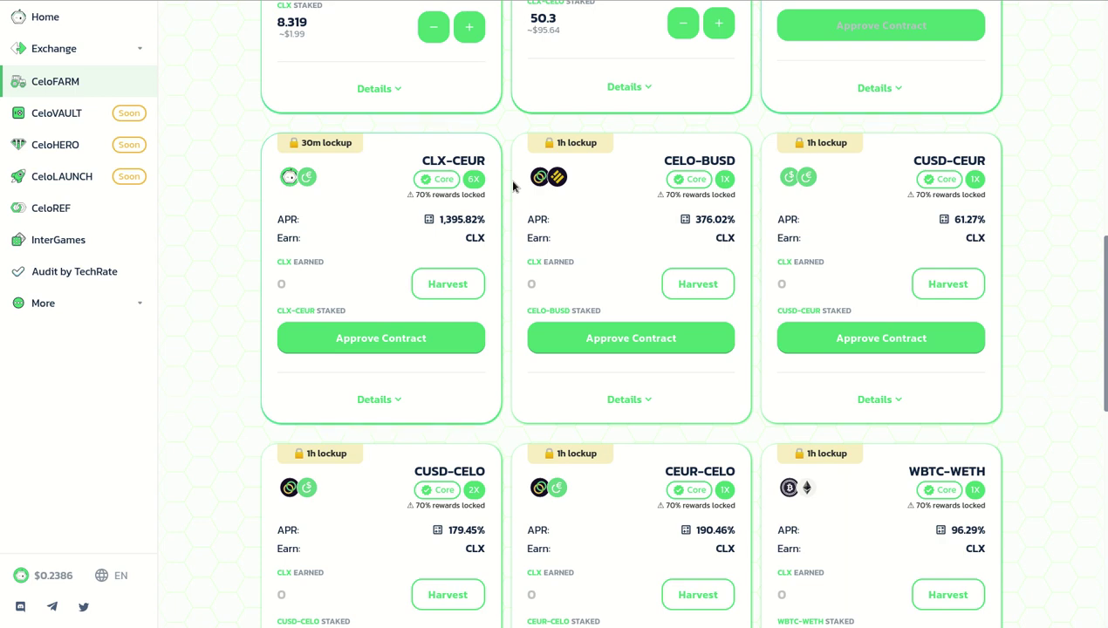
{"action": "scroll", "coordinate": [513, 186], "scroll_direction": "down", "scroll_amount": 4}
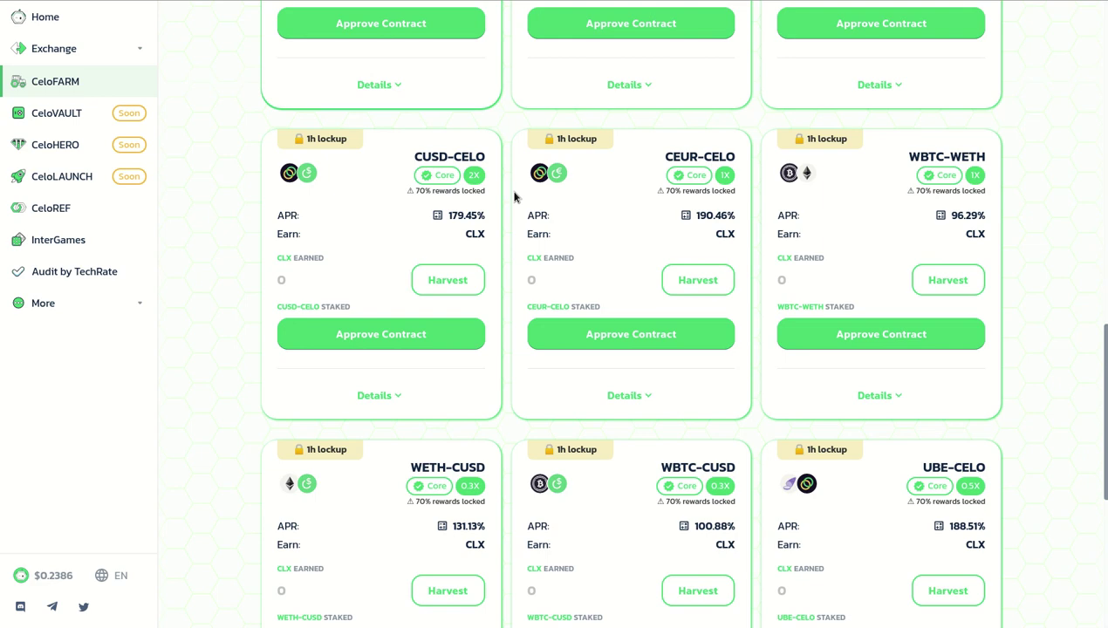
{"action": "scroll", "coordinate": [513, 197], "scroll_direction": "down", "scroll_amount": 3}
{"action": "scroll", "coordinate": [515, 198], "scroll_direction": "down", "scroll_amount": 3}
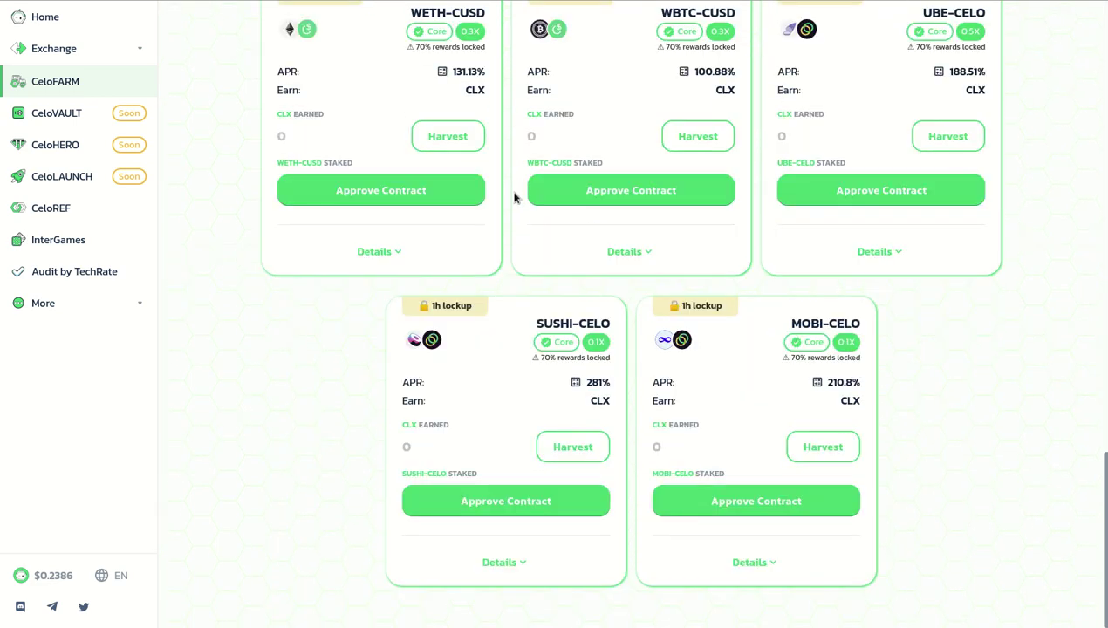
{"action": "scroll", "coordinate": [514, 197], "scroll_direction": "up", "scroll_amount": 12}
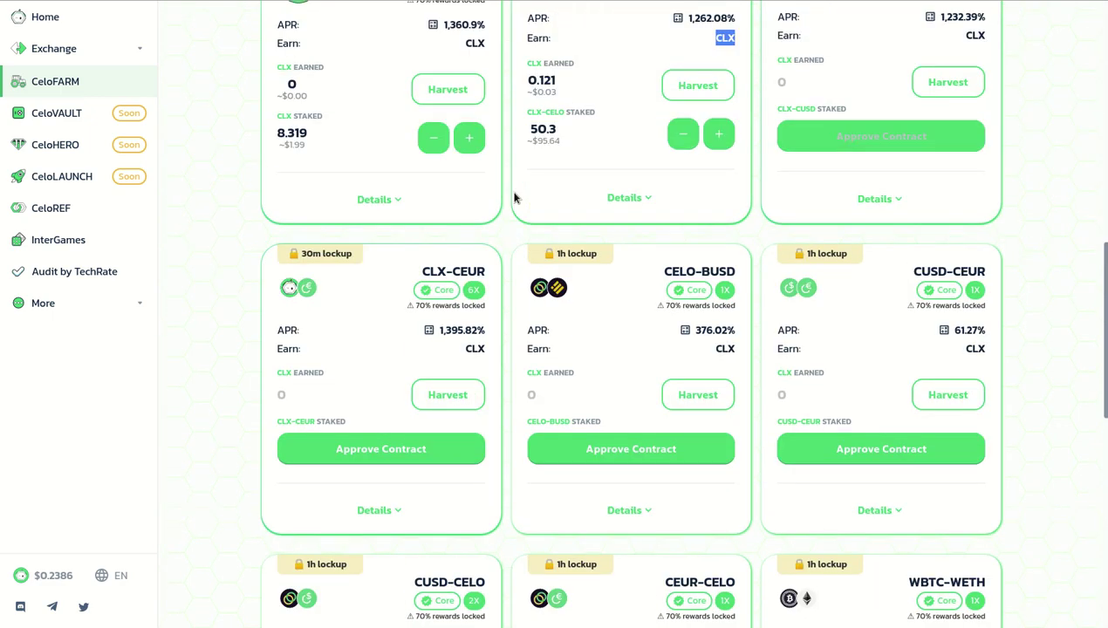
{"action": "scroll", "coordinate": [514, 197], "scroll_direction": "up", "scroll_amount": 9}
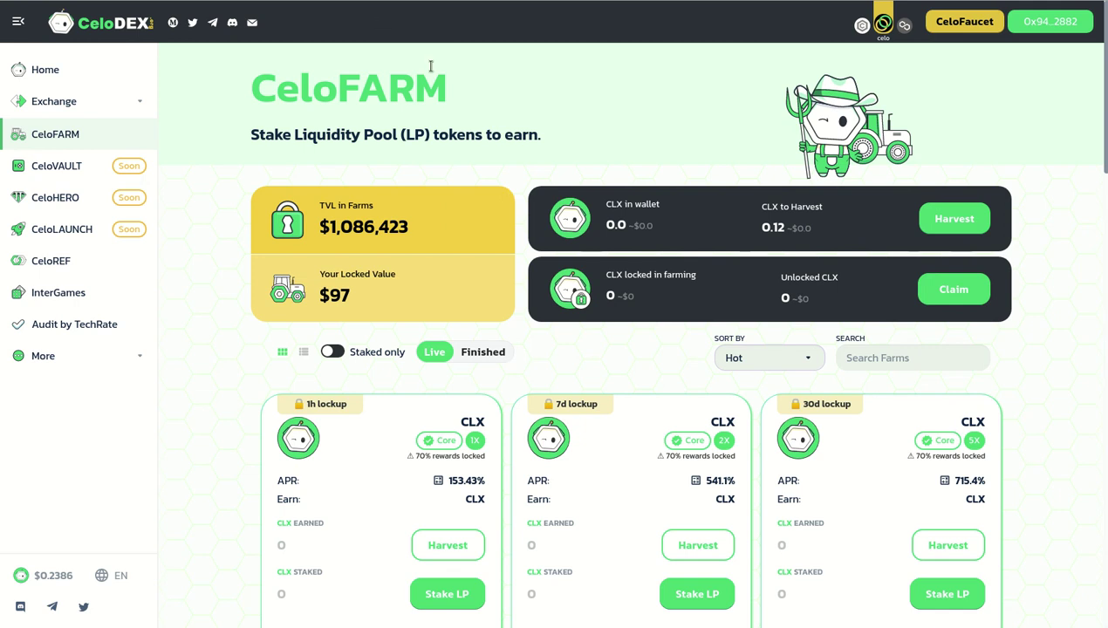
{"action": "double_click", "coordinate": [255, 100]}
- Switch to the Celo Terminal wallet and view its Accounts, Portfolio, Send/Receive and Locker pages
{"action": "mouse_move", "coordinate": [864, 616]}
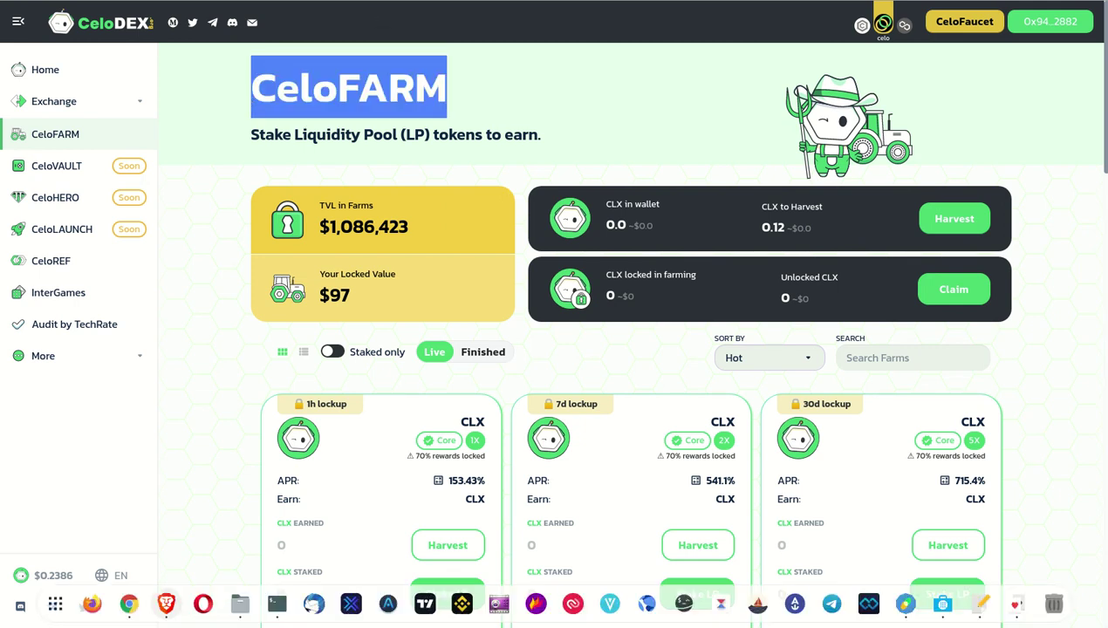
{"action": "left_click", "coordinate": [906, 604]}
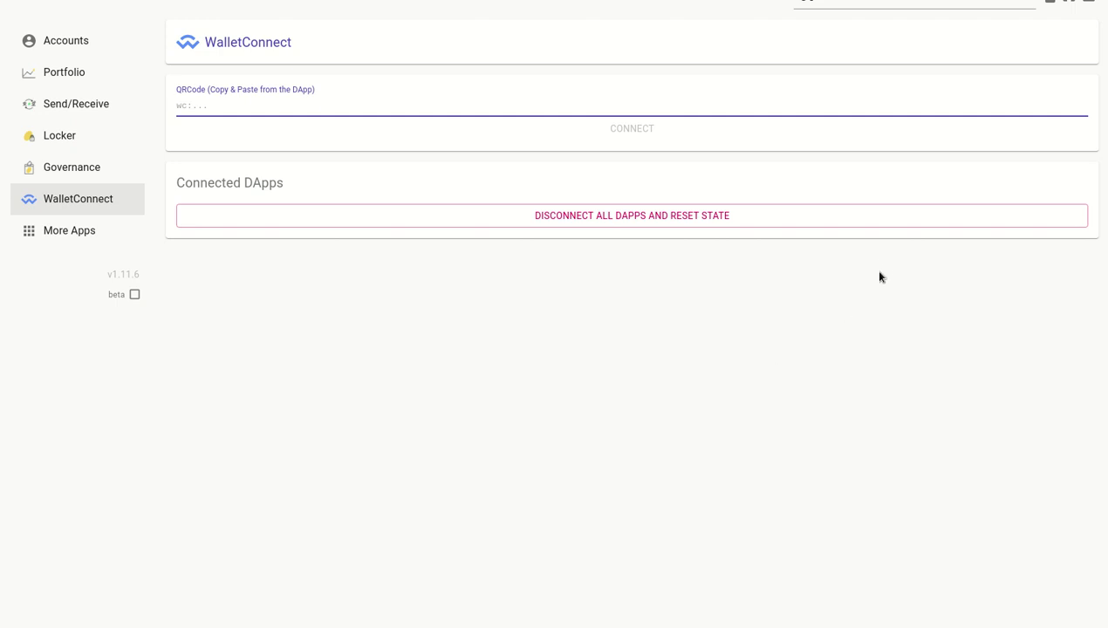
{"action": "left_click", "coordinate": [61, 48]}
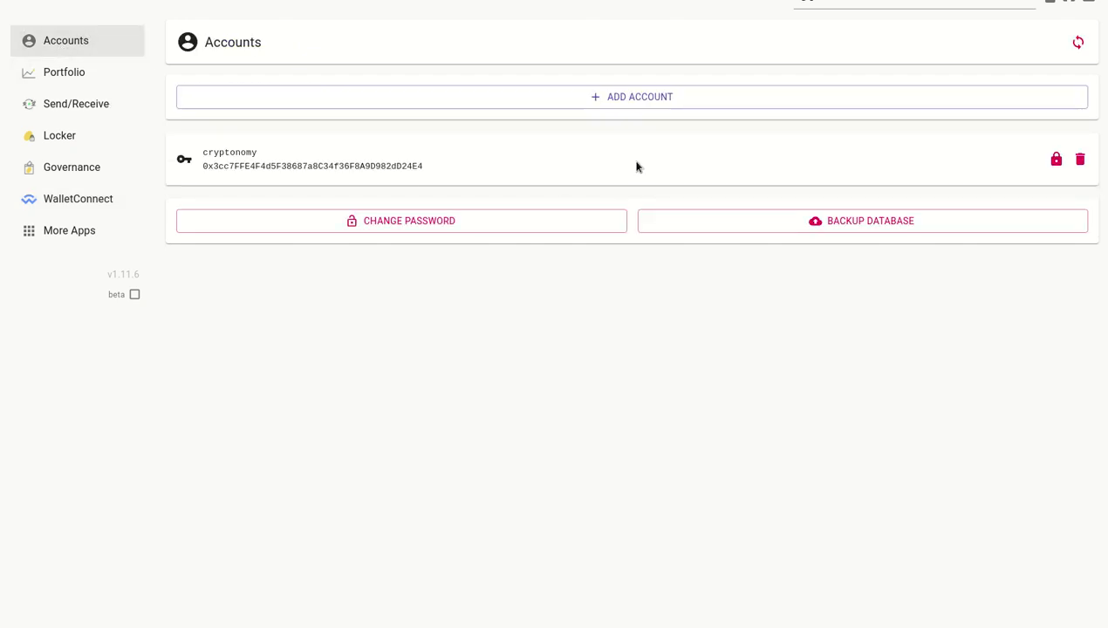
{"action": "left_click", "coordinate": [53, 74]}
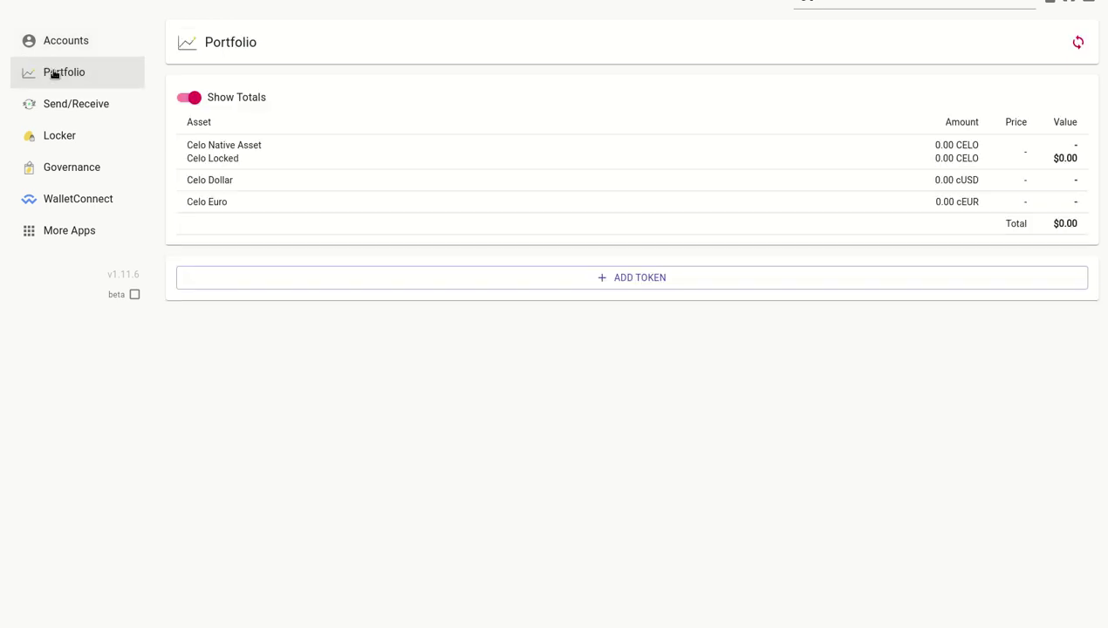
{"action": "left_click", "coordinate": [83, 104]}
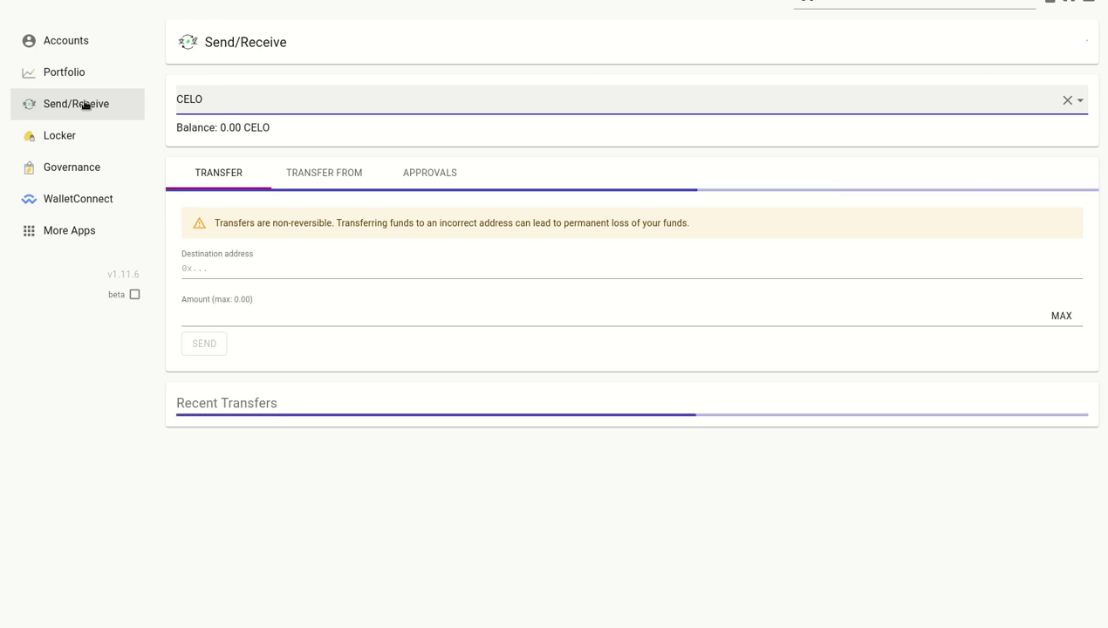
{"action": "left_click", "coordinate": [77, 137]}
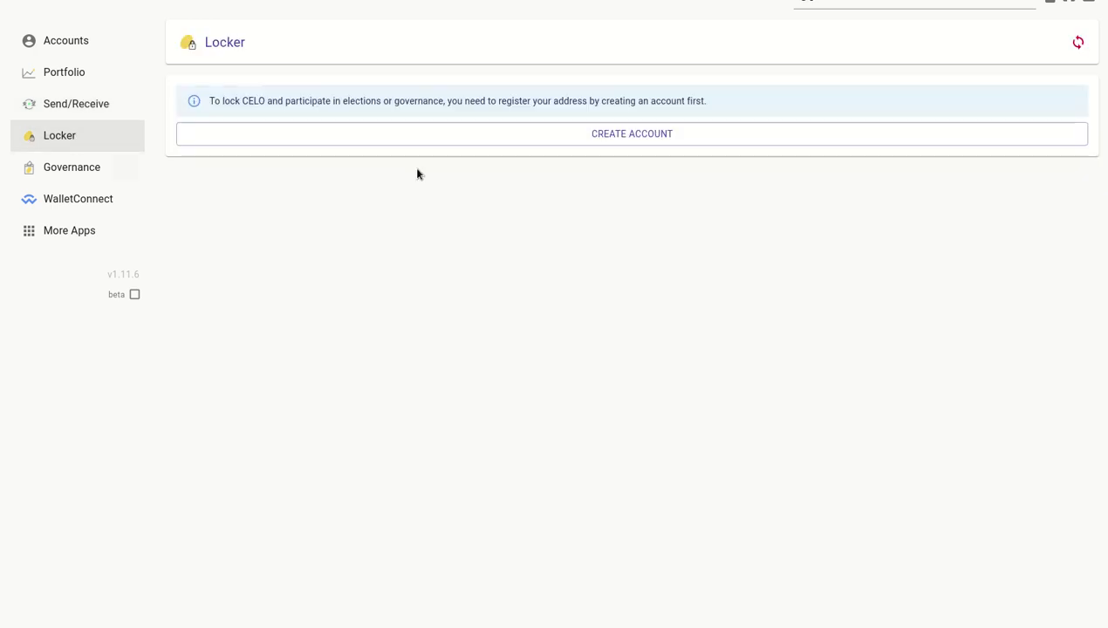
- View the wallet's Governance proposals, the WalletConnect page and the More Apps catalogue
{"action": "left_click", "coordinate": [81, 172]}
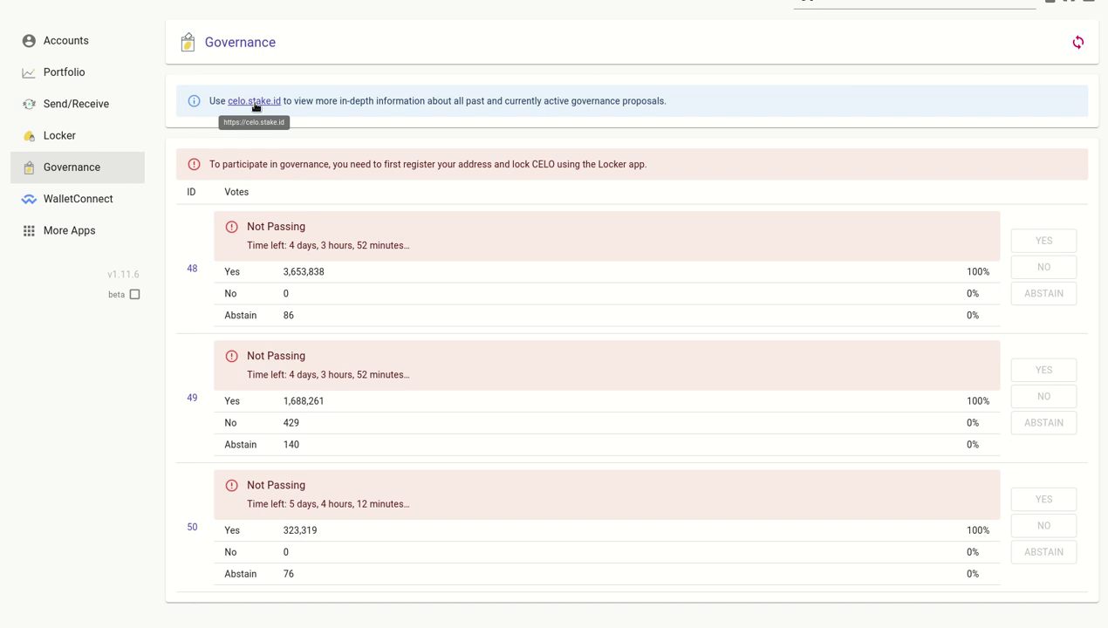
{"action": "left_click", "coordinate": [70, 201]}
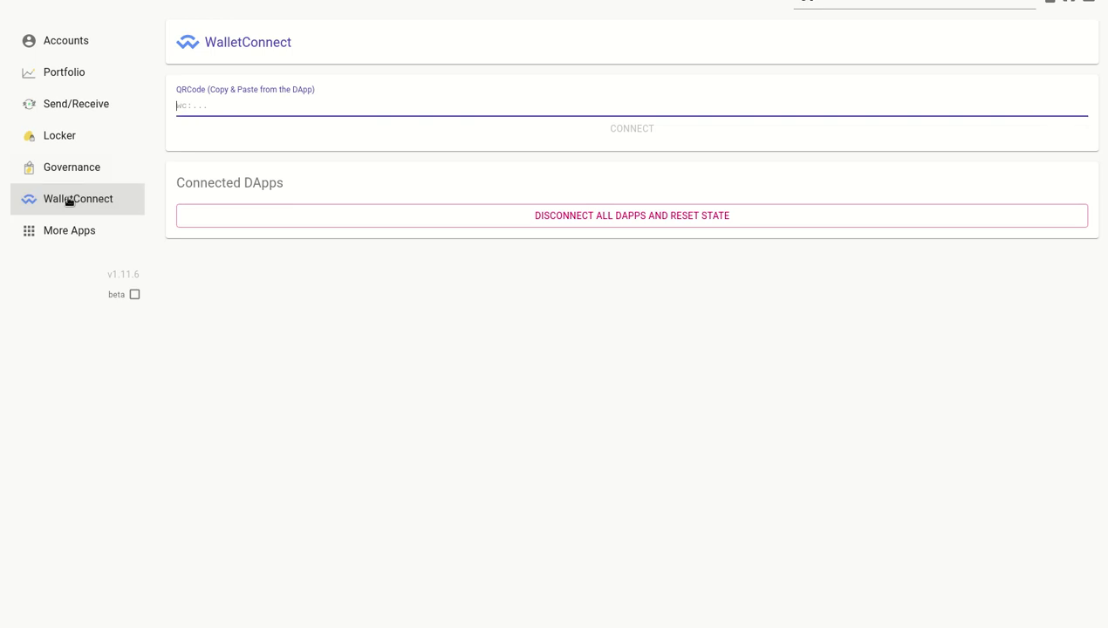
{"action": "left_click", "coordinate": [75, 232]}
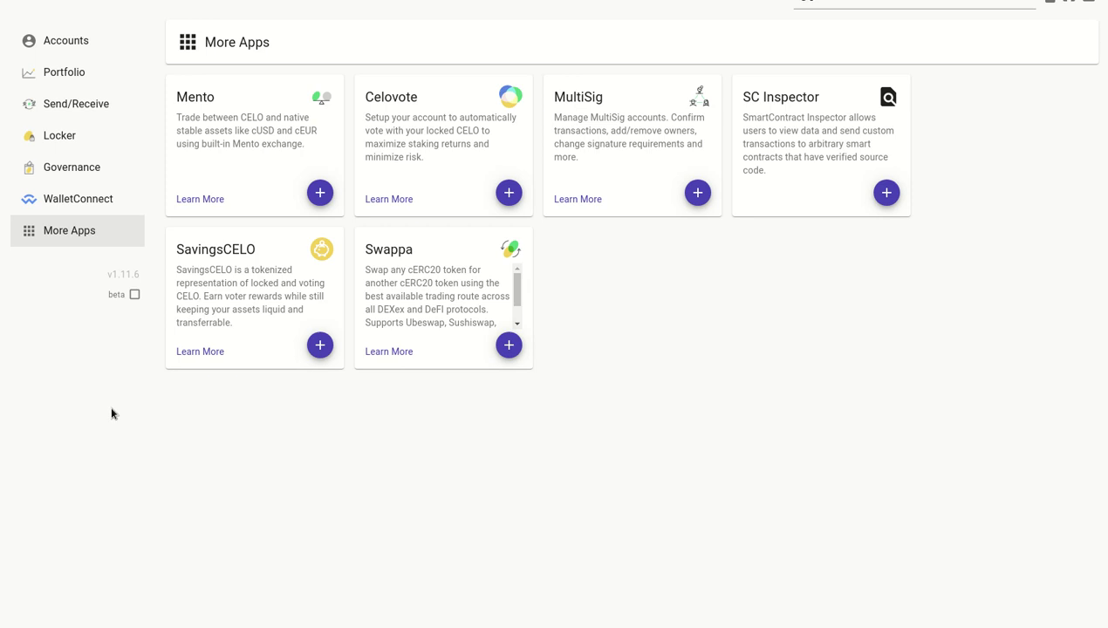
- Open the celo.stake.id governance site and look through the current, draft and past Celo proposals
{"action": "left_click", "coordinate": [222, 96]}
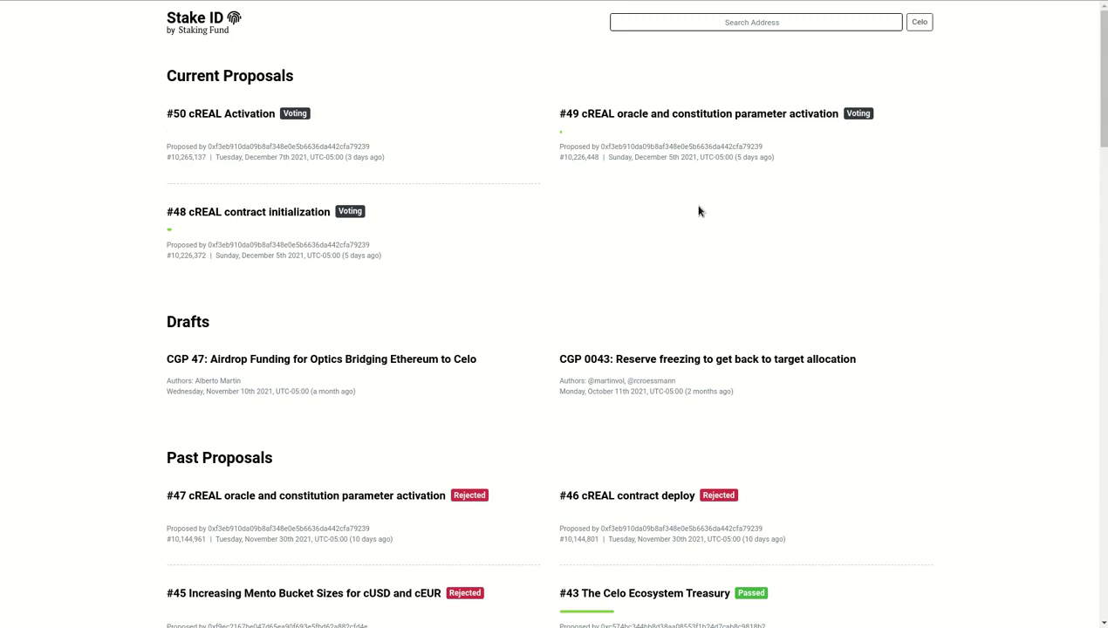
{"action": "scroll", "coordinate": [698, 217], "scroll_direction": "down", "scroll_amount": 6}
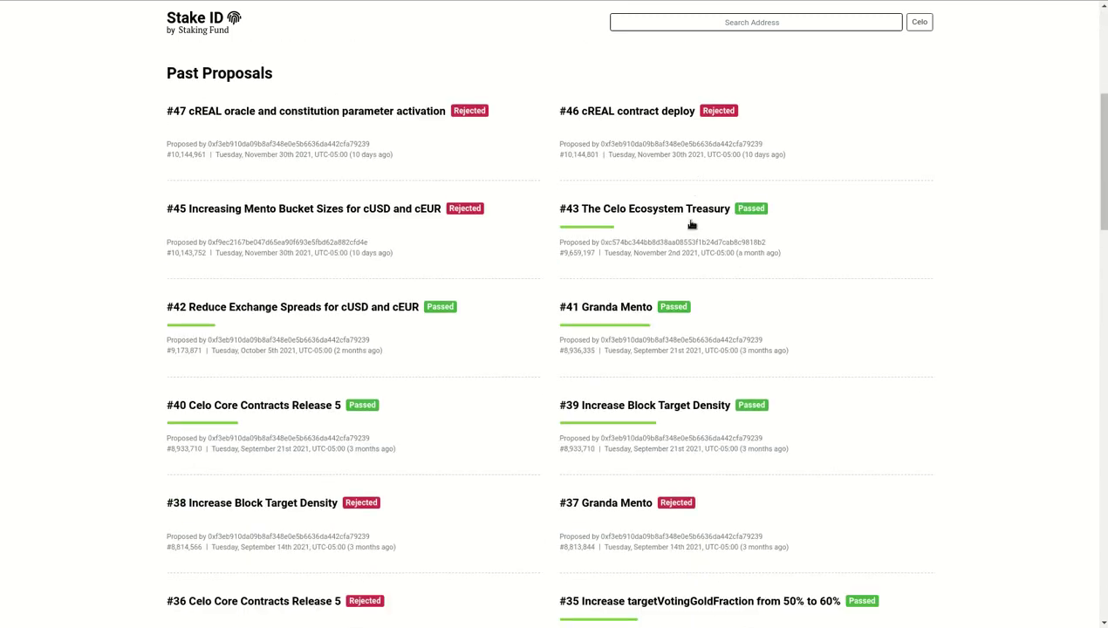
{"action": "scroll", "coordinate": [690, 236], "scroll_direction": "down", "scroll_amount": 2}
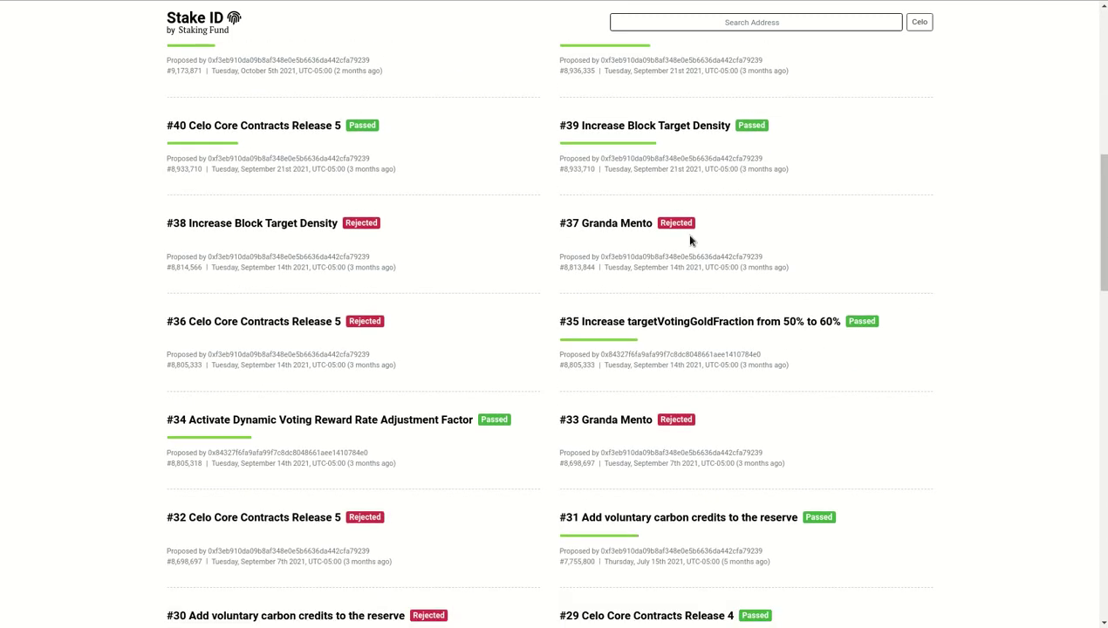
{"action": "scroll", "coordinate": [689, 240], "scroll_direction": "down", "scroll_amount": 8}
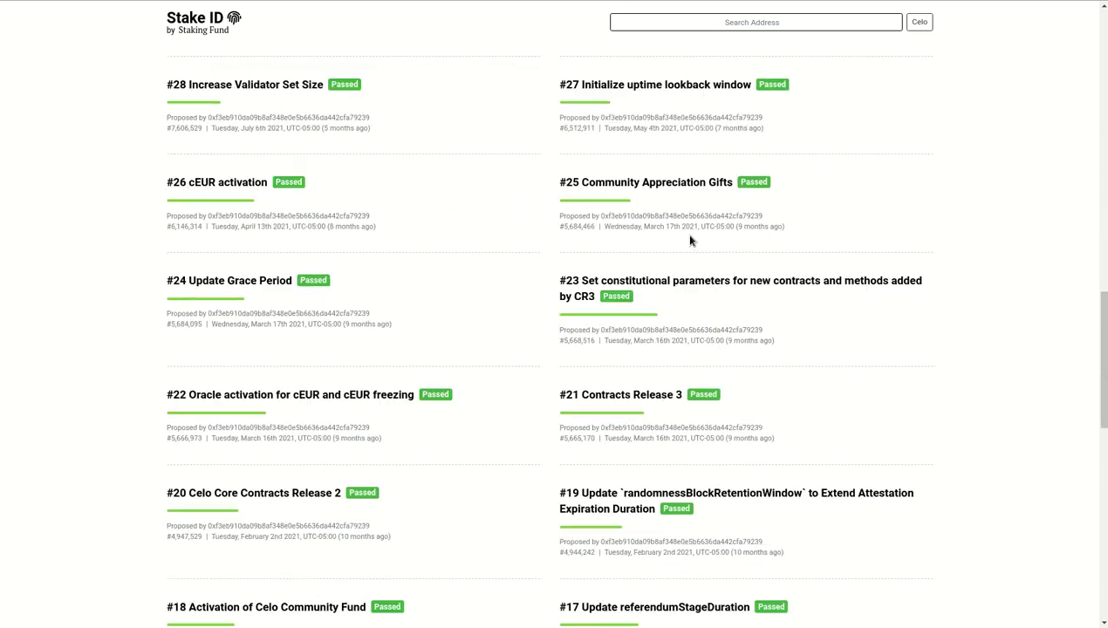
{"action": "scroll", "coordinate": [689, 240], "scroll_direction": "down", "scroll_amount": 6}
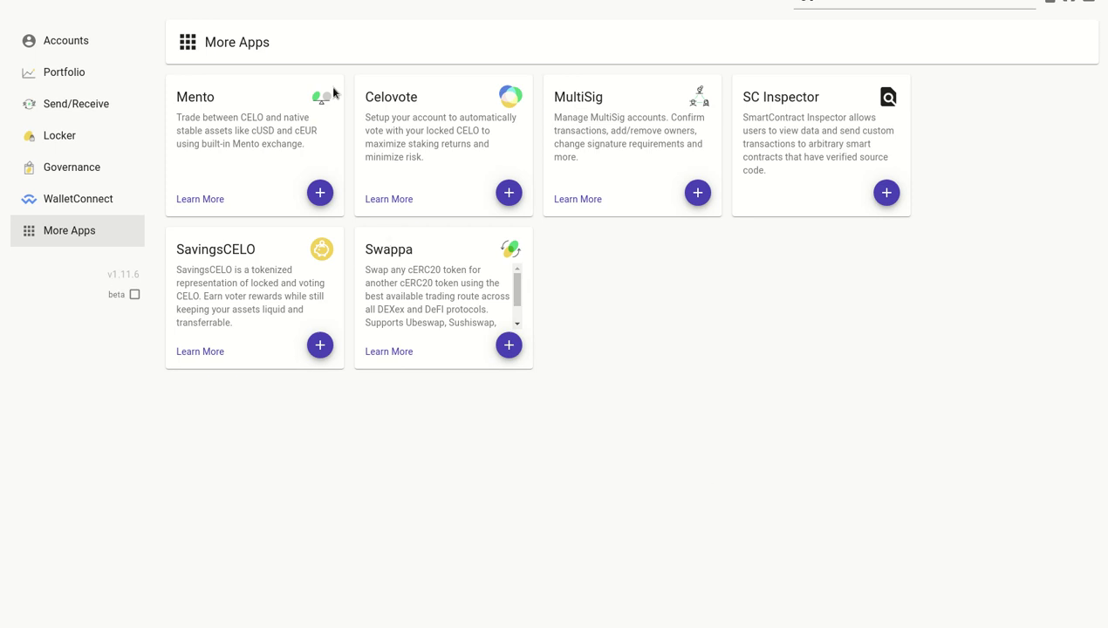
- Read the Mento, Celovote, SavingsCELO and Swappa descriptions in the More Apps catalogue and return to the Accounts page
{"action": "double_click", "coordinate": [258, 131]}
{"action": "double_click", "coordinate": [304, 131]}
{"action": "double_click", "coordinate": [405, 98]}
{"action": "left_click", "coordinate": [370, 117]}
{"action": "left_click_drag", "start_coordinate": [453, 144], "coordinate": [365, 144]}
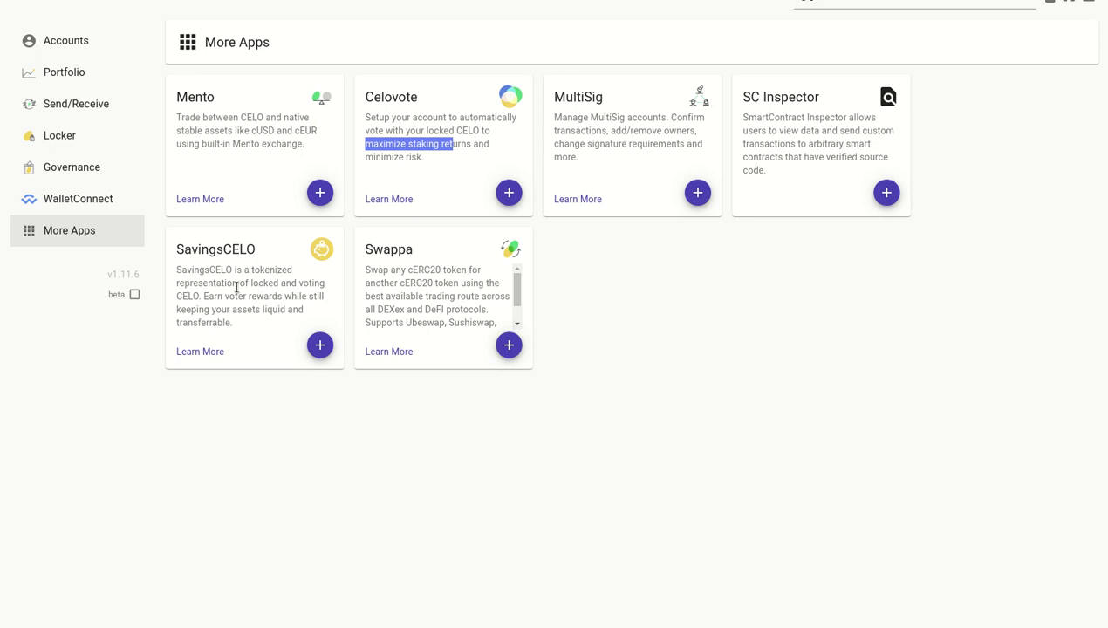
{"action": "left_click_drag", "start_coordinate": [248, 284], "coordinate": [178, 268]}
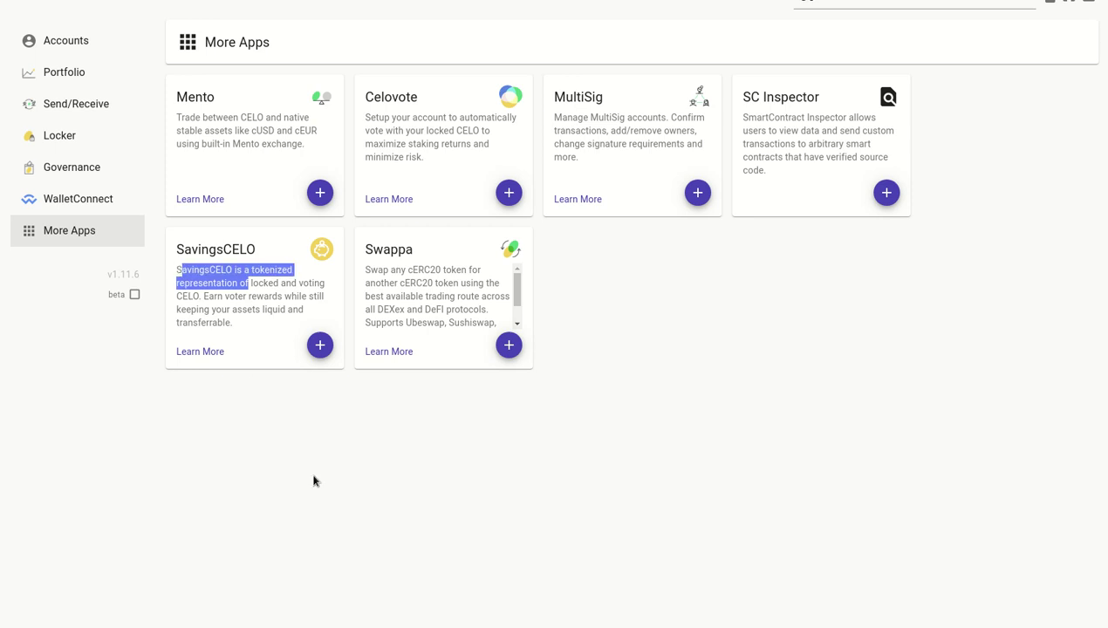
{"action": "left_click_drag", "start_coordinate": [443, 307], "coordinate": [362, 250]}
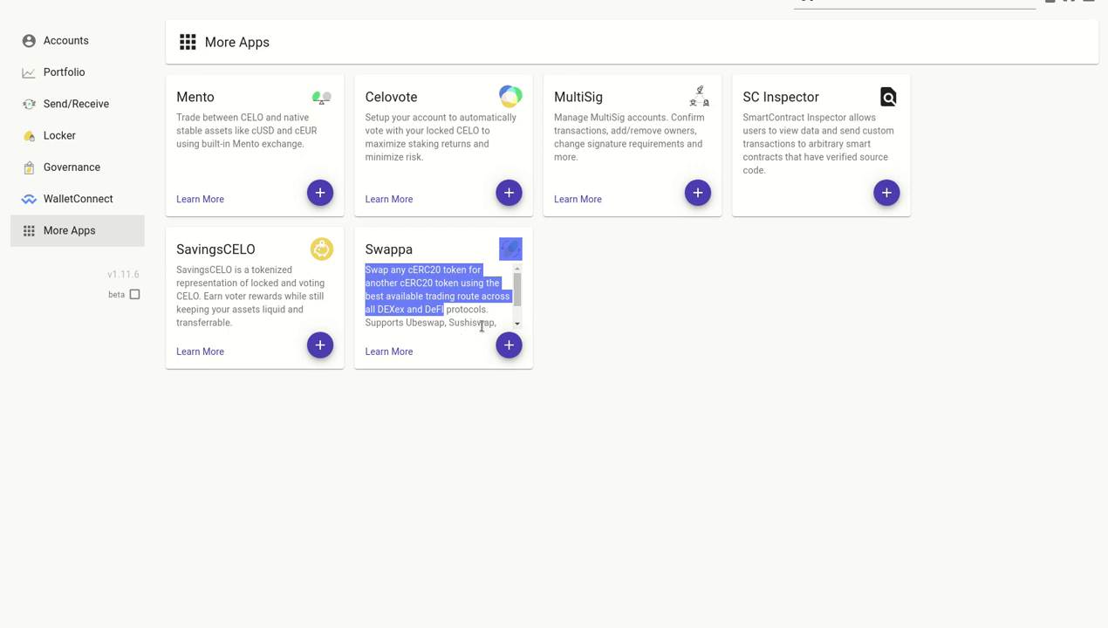
{"action": "left_click_drag", "start_coordinate": [501, 327], "coordinate": [468, 335]}
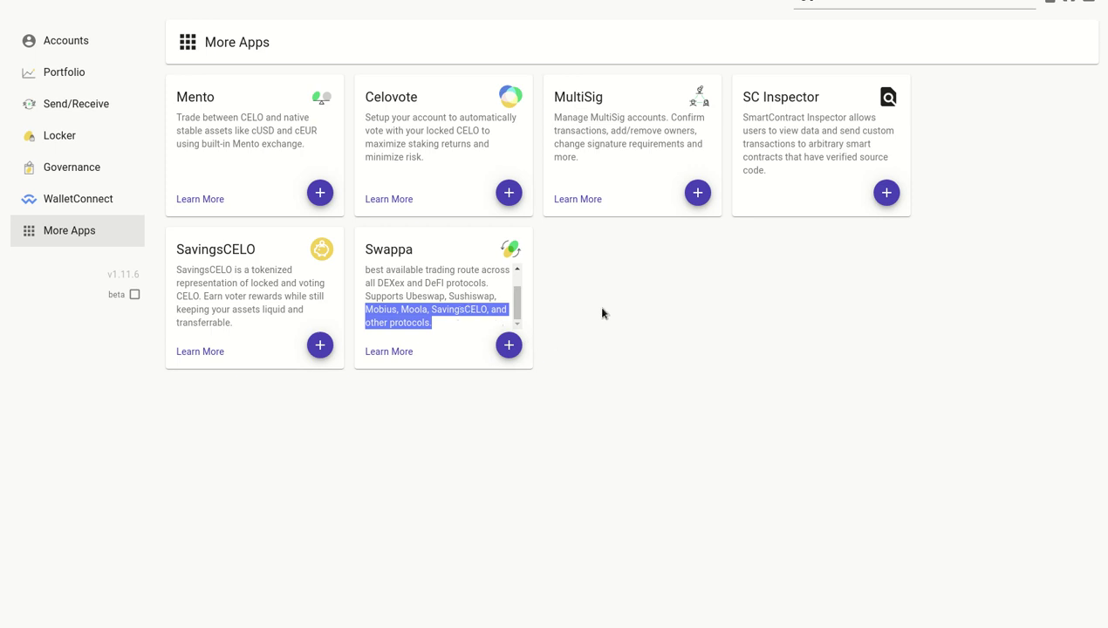
{"action": "left_click", "coordinate": [64, 41]}
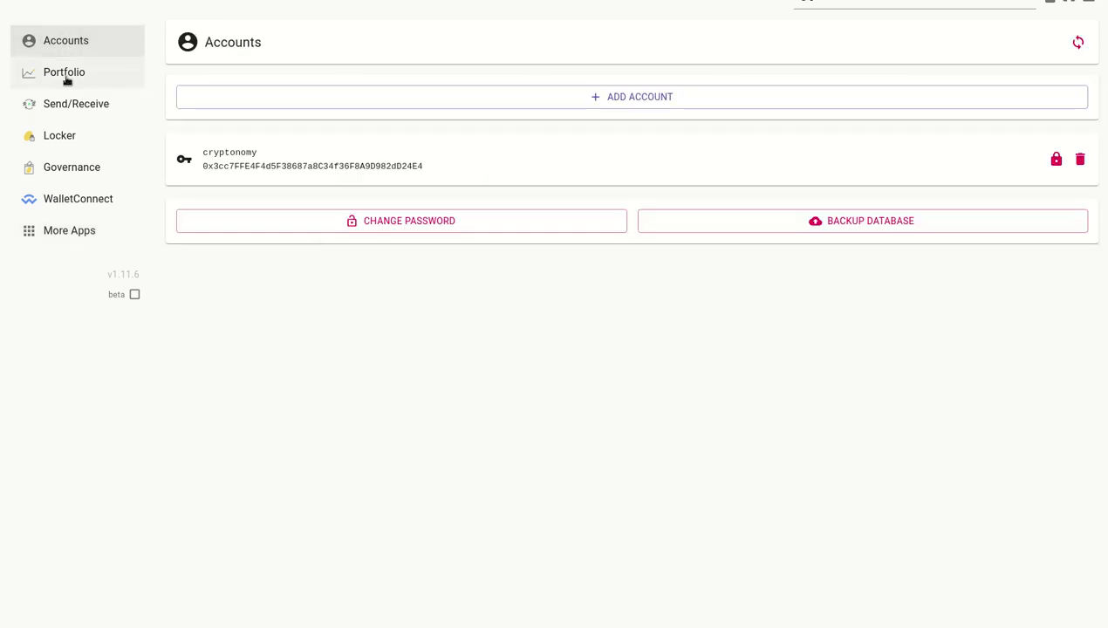
- Revisit the Portfolio, Accounts and More Apps pages of the Celo Terminal wallet
{"action": "left_click", "coordinate": [64, 73]}
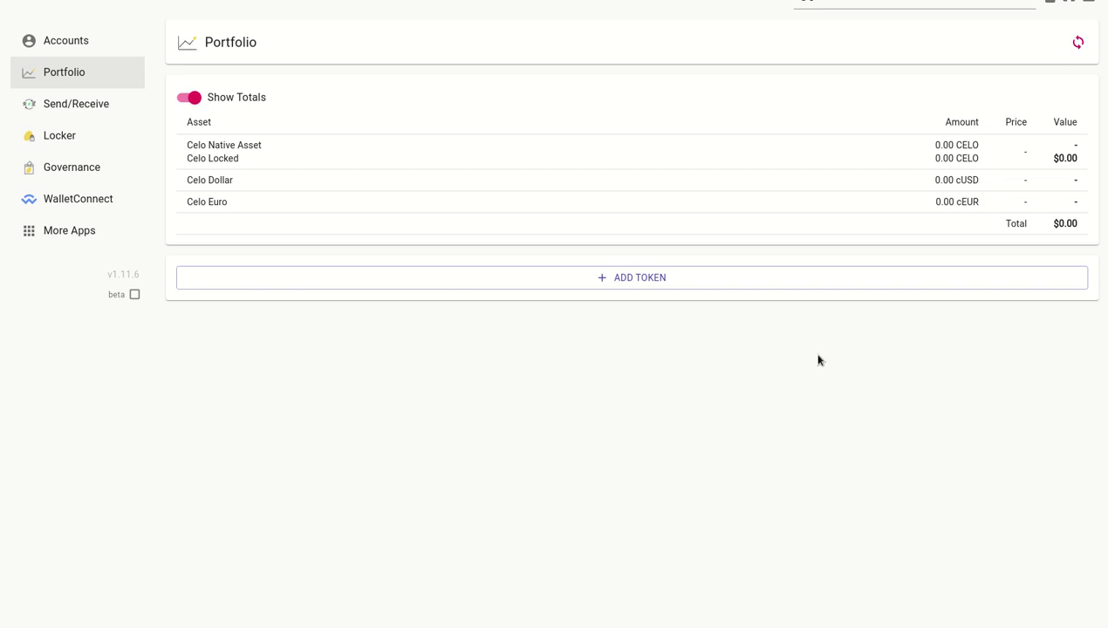
{"action": "left_click", "coordinate": [1079, 44]}
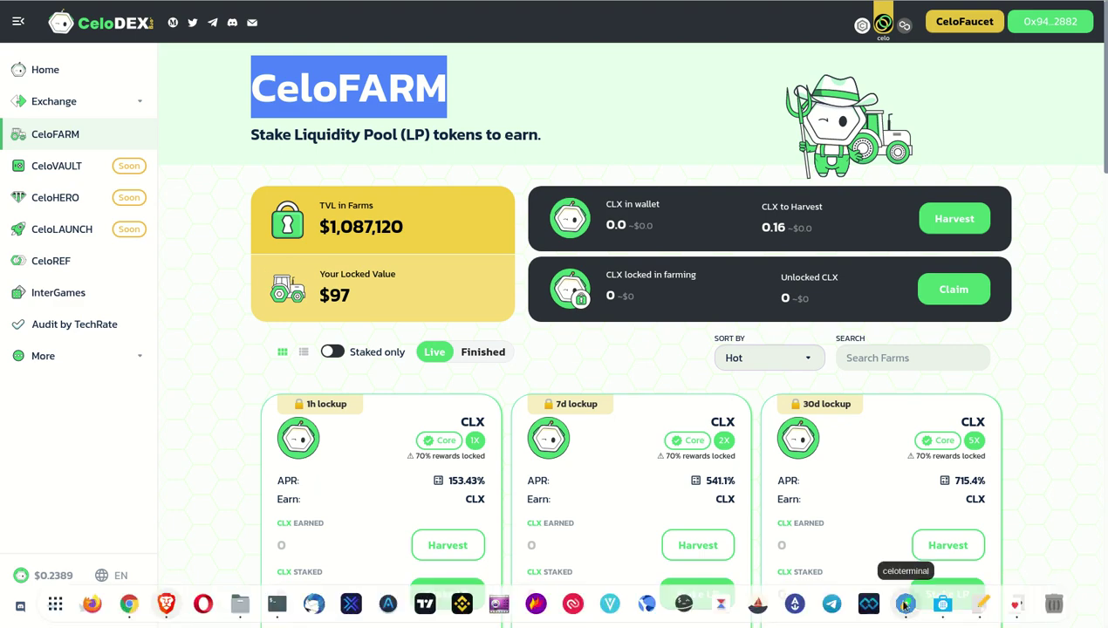
{"action": "left_click", "coordinate": [906, 604]}
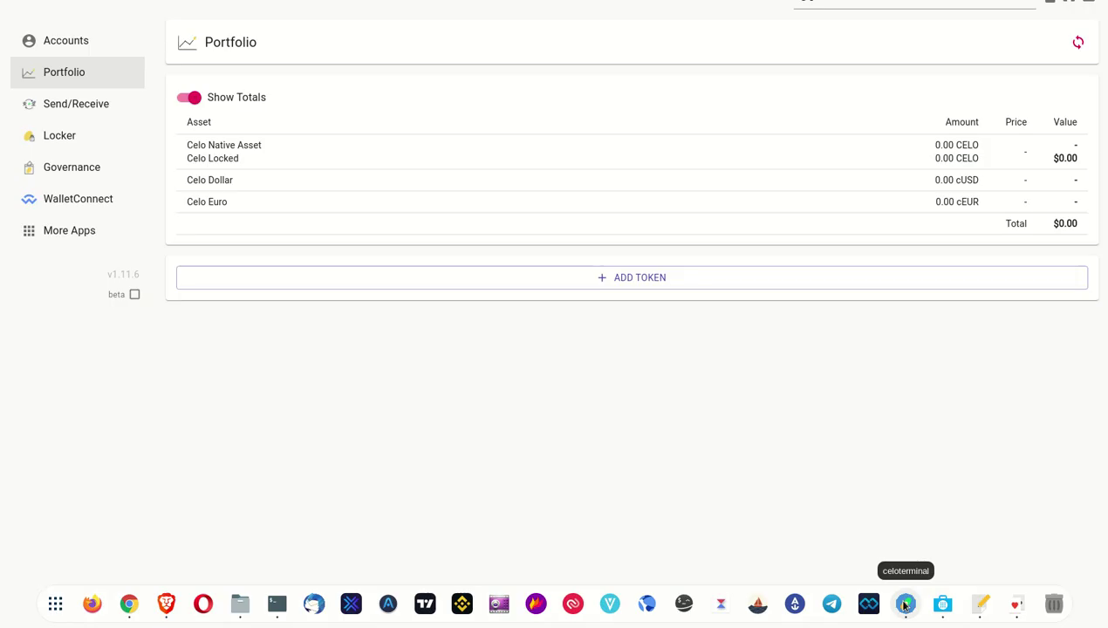
{"action": "left_click", "coordinate": [66, 46]}
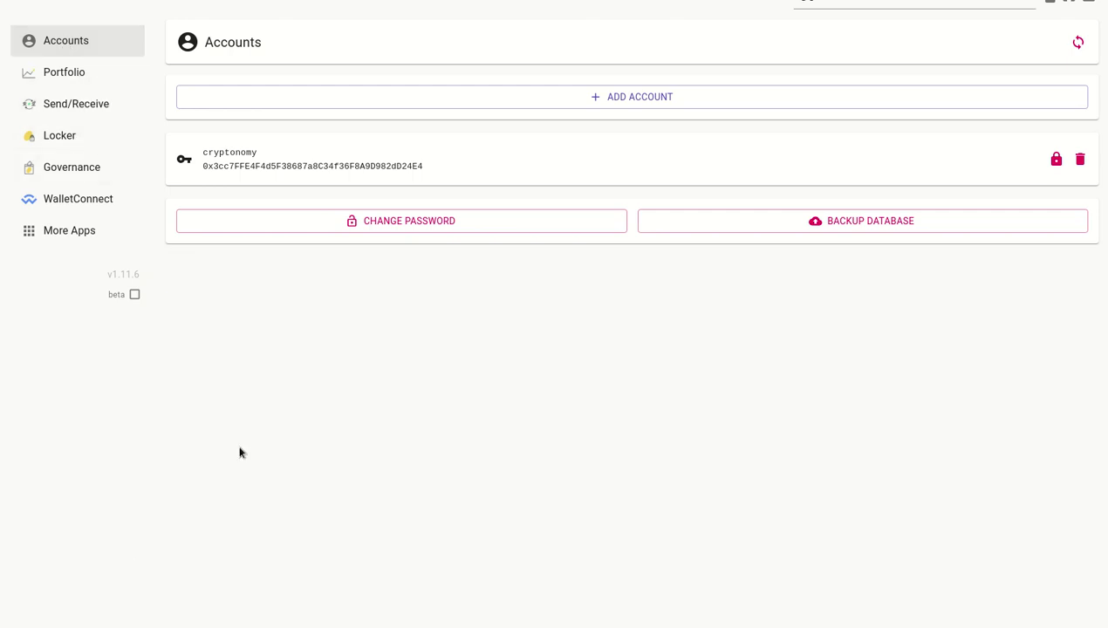
{"action": "left_click", "coordinate": [59, 232]}
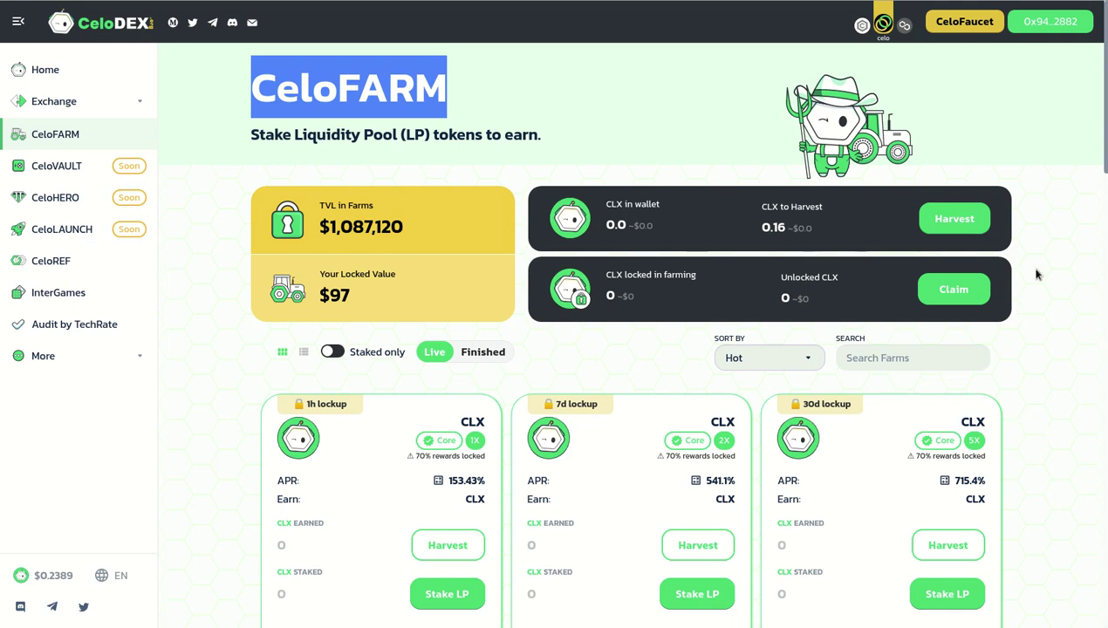
- Switch to CeloDEX and look through the live CeloFARM pools, from the CLX pools down to SUSHI-CELO and MOBI-CELO
{"action": "scroll", "coordinate": [1052, 185], "scroll_direction": "down", "scroll_amount": 3}
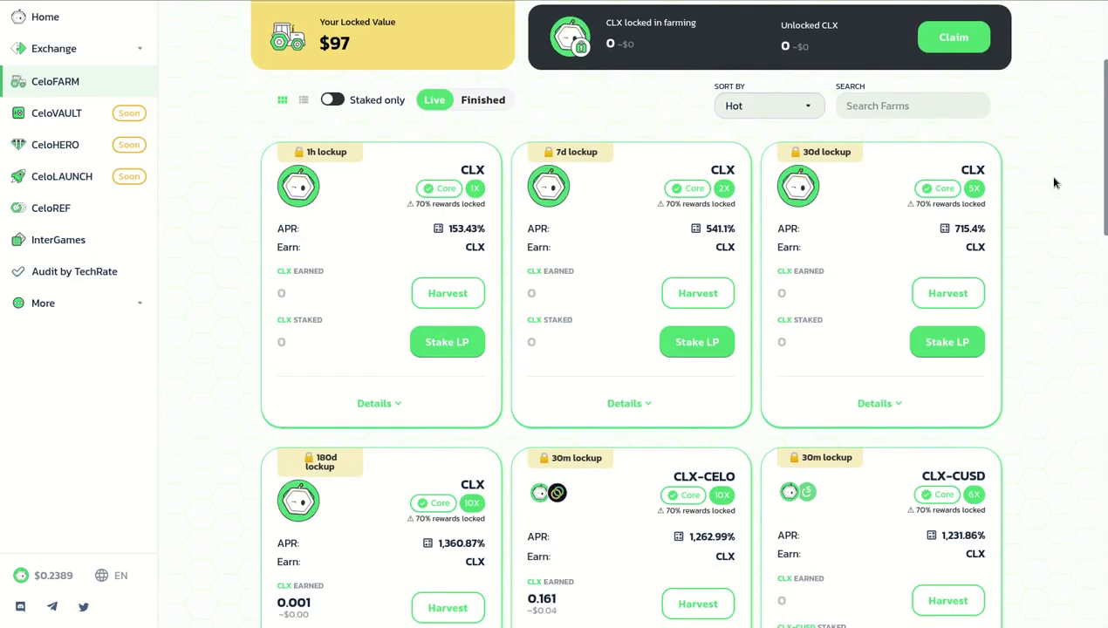
{"action": "scroll", "coordinate": [1055, 182], "scroll_direction": "down", "scroll_amount": 12}
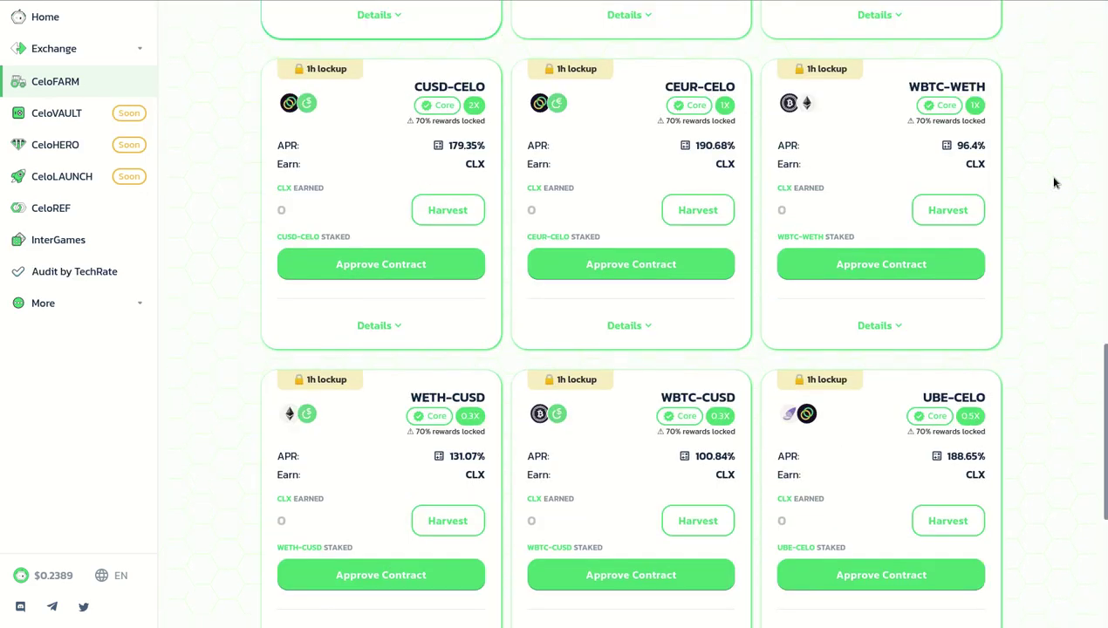
{"action": "scroll", "coordinate": [1054, 183], "scroll_direction": "down", "scroll_amount": 5}
{"action": "mouse_move", "coordinate": [1041, 611]}
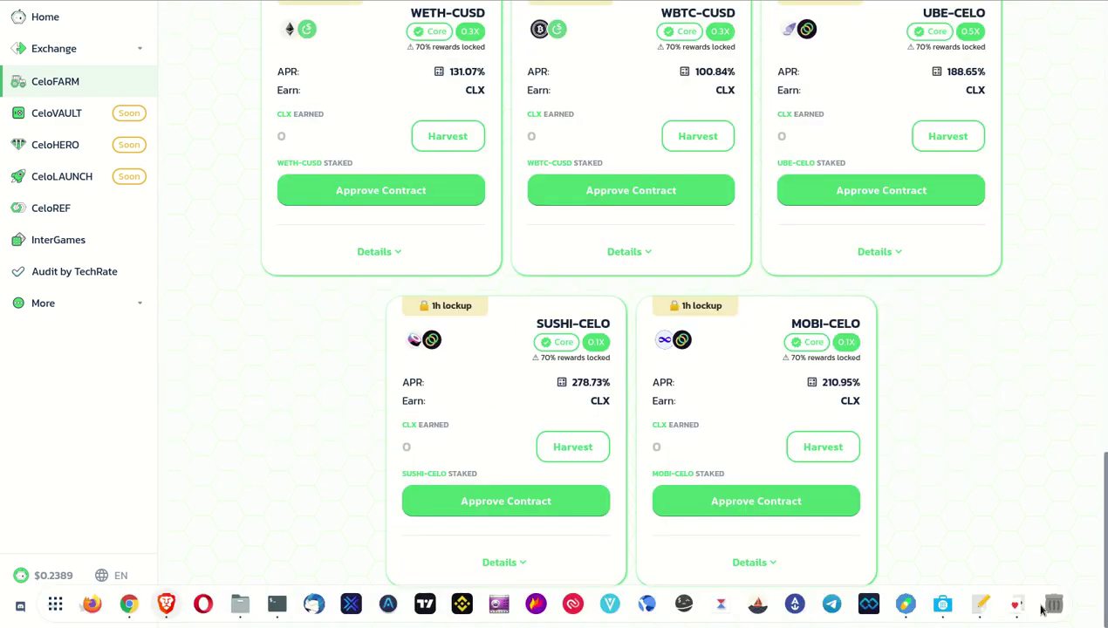
{"action": "scroll", "coordinate": [1017, 323], "scroll_direction": "up", "scroll_amount": 13}
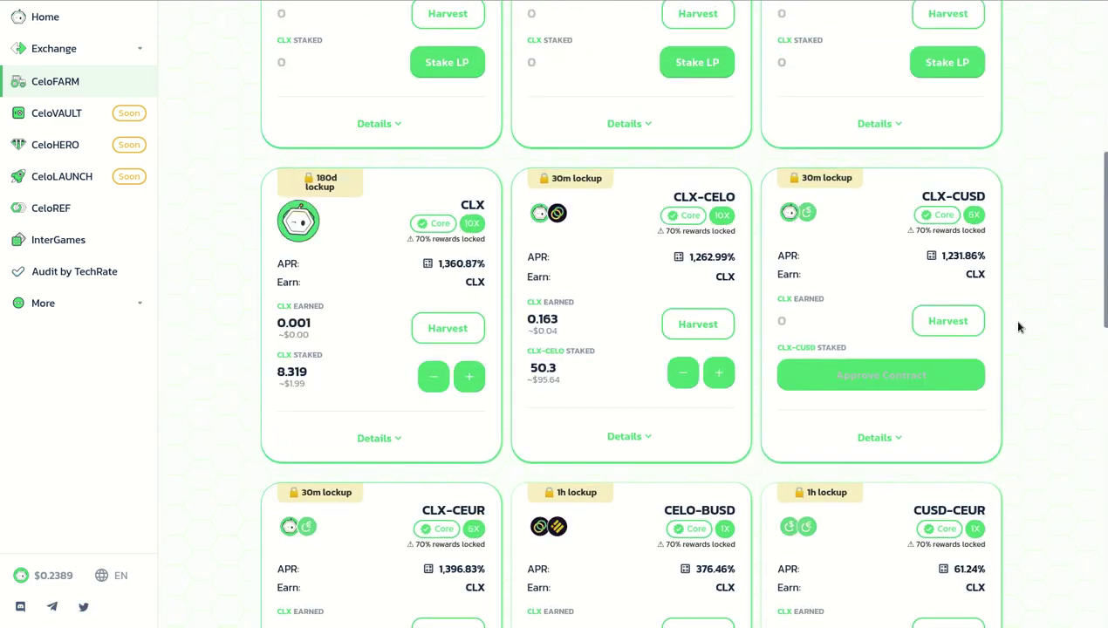
{"action": "scroll", "coordinate": [1017, 327], "scroll_direction": "up", "scroll_amount": 6}
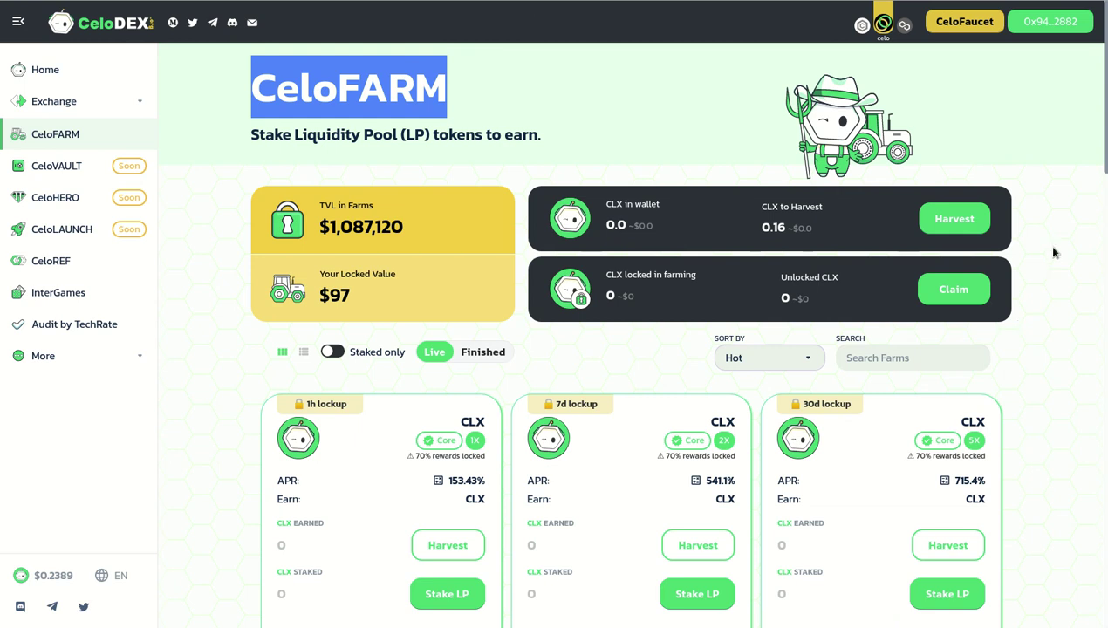
{"action": "left_click", "coordinate": [428, 133]}
{"action": "triple_click", "coordinate": [451, 91]}
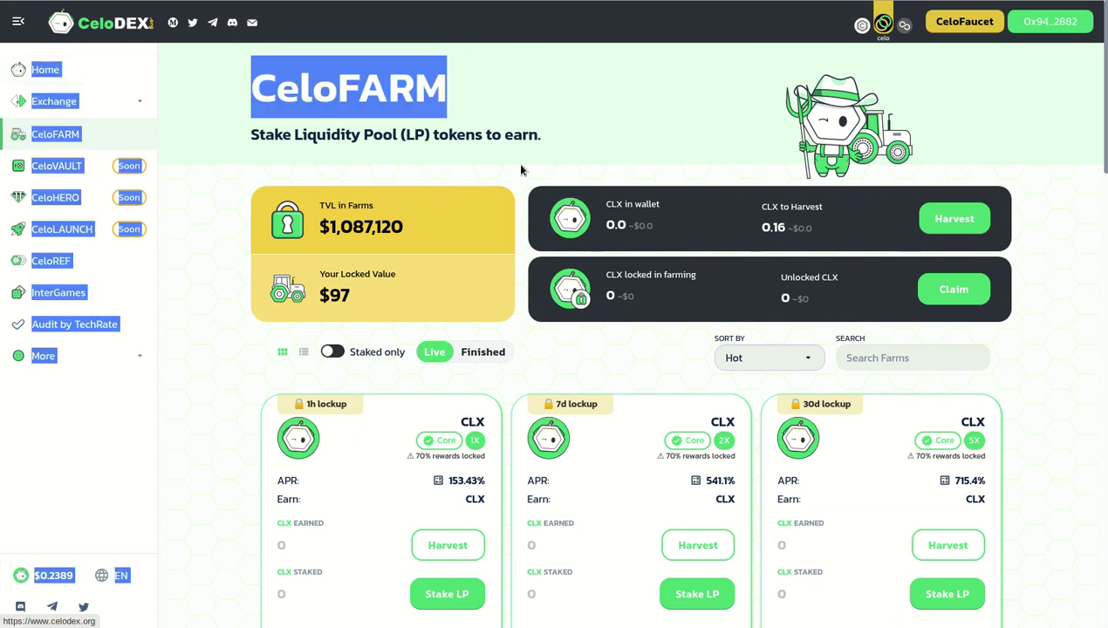
{"action": "left_click", "coordinate": [486, 137]}
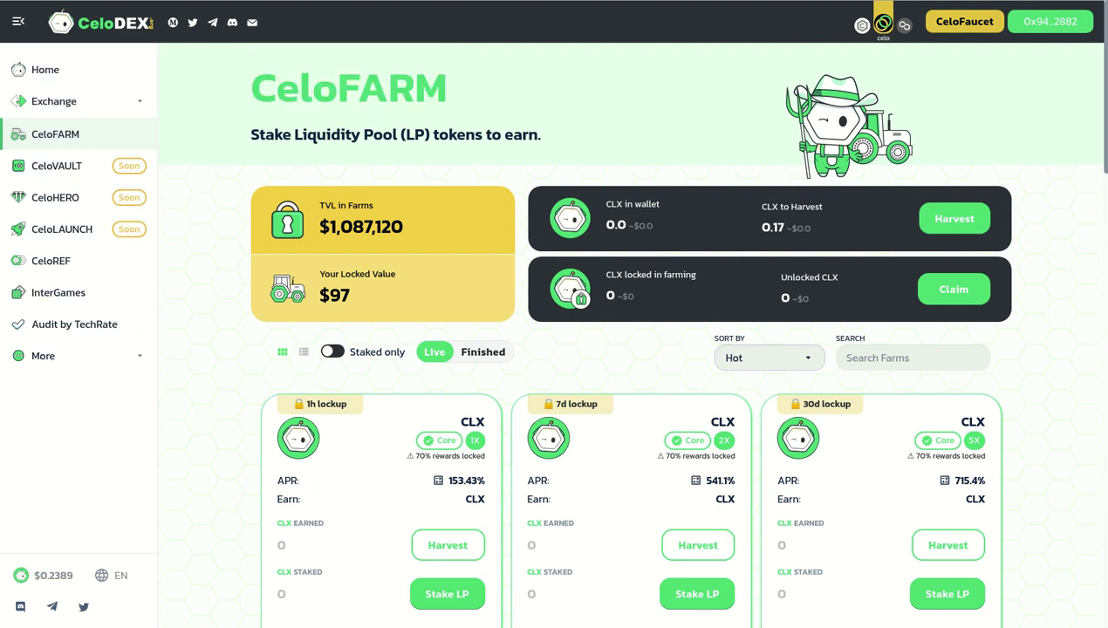
{"action": "left_click", "coordinate": [839, 2]}
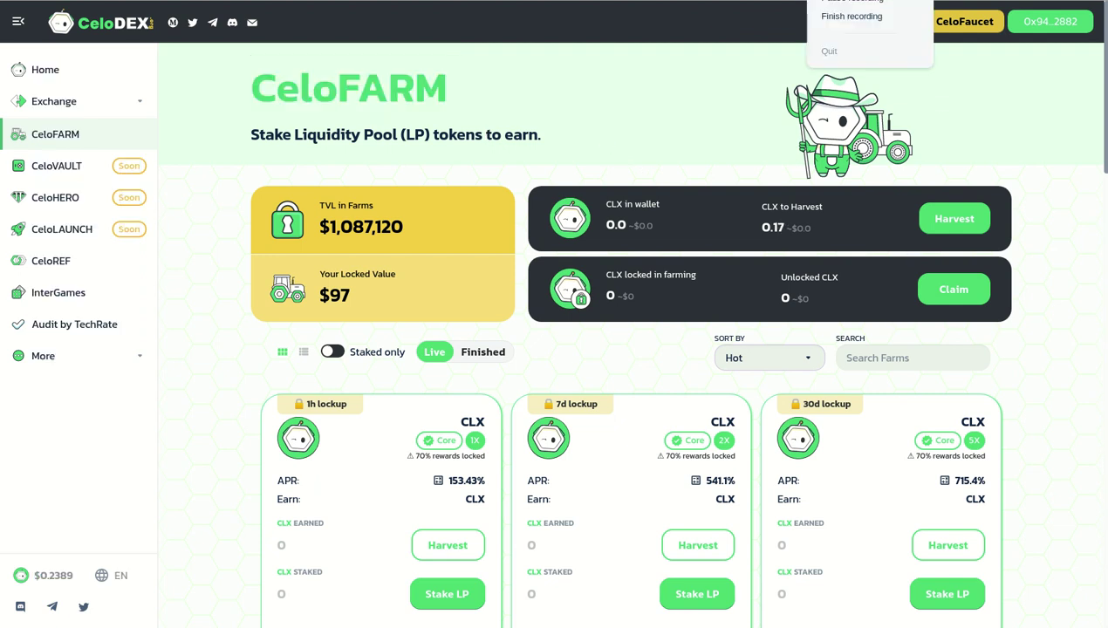